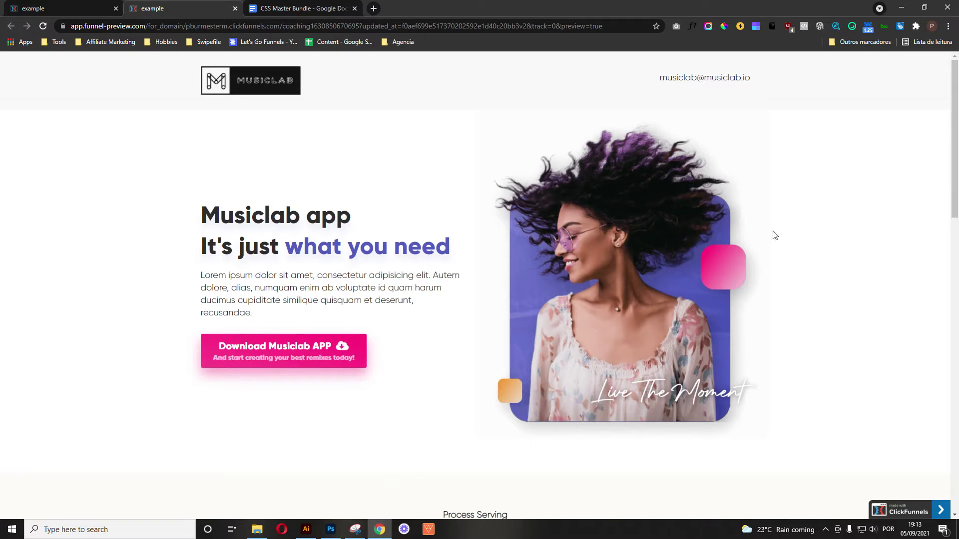
Switch to Illustrator and examine the original portrait of the woman and its background-free cutout.
left_click(306, 529)
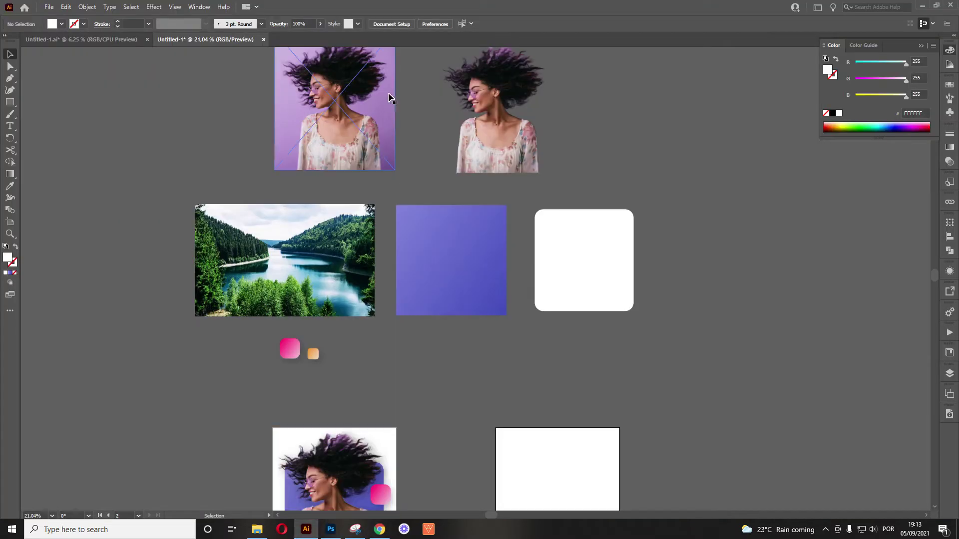
left_click_drag(400, 120, 415, 240)
key("z")
left_click_drag(362, 212, 539, 310)
left_click_drag(483, 284, 484, 324)
key("v")
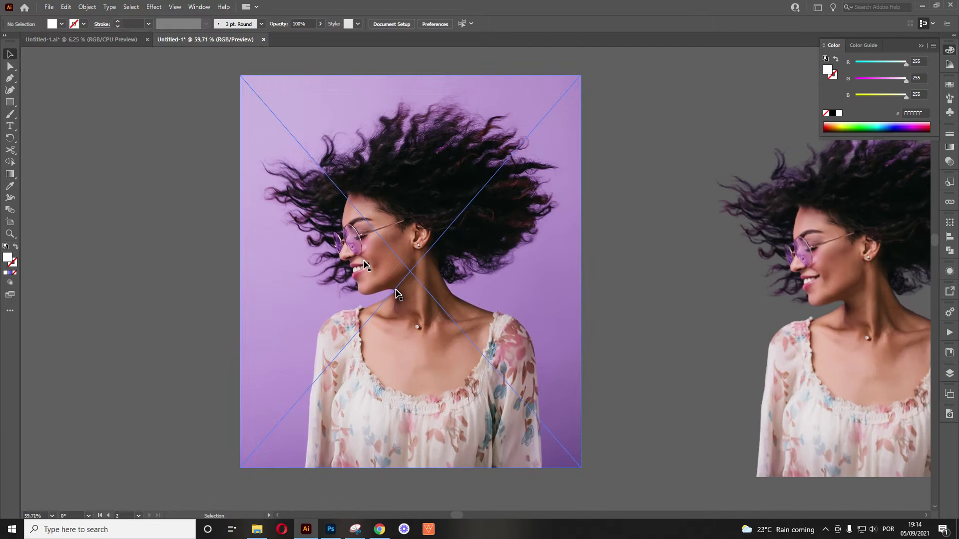
left_click(428, 250)
left_click(216, 269)
scroll(407, 214, "right", 6)
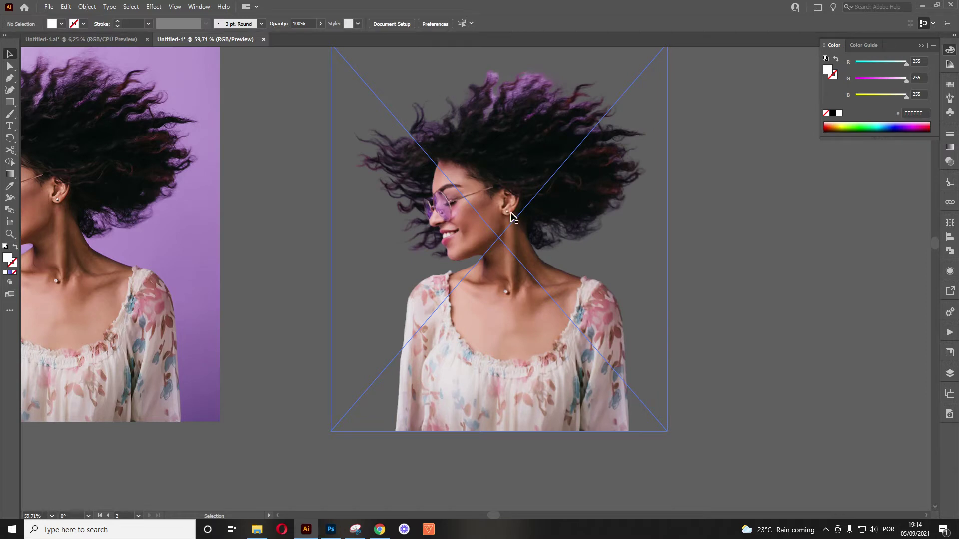
left_click_drag(512, 215, 499, 230)
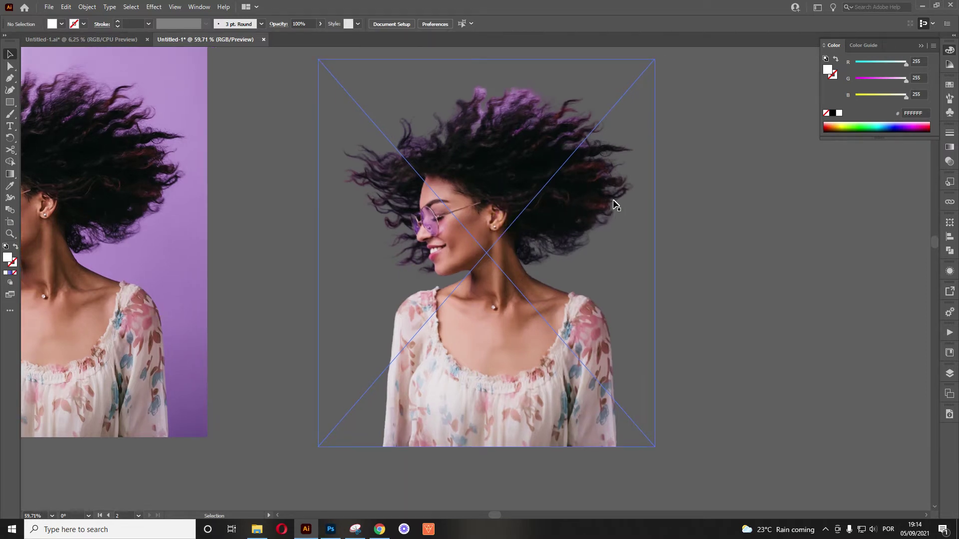
left_click_drag(355, 264, 448, 294)
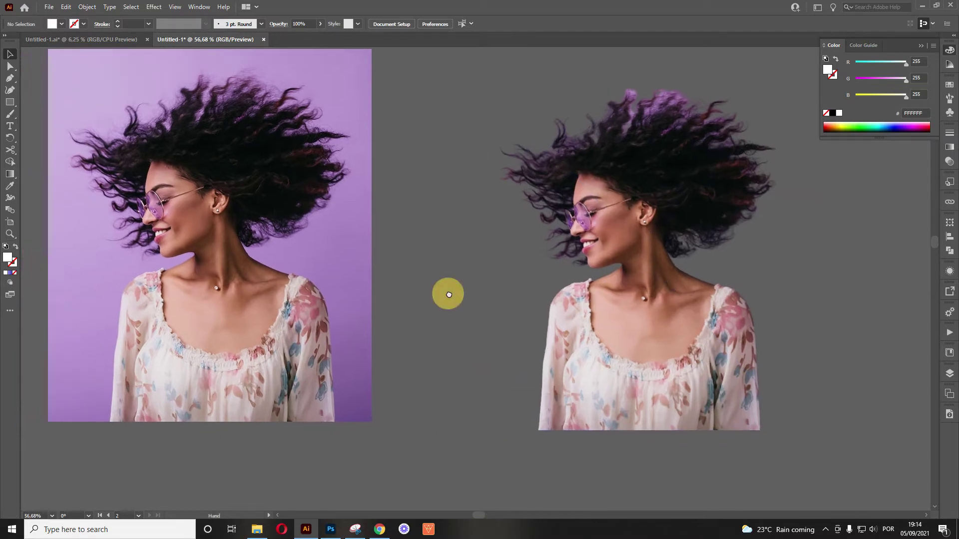
left_click_drag(403, 392, 514, 334)
left_click_drag(570, 278, 539, 300)
left_click_drag(539, 320, 397, 200)
Check the finished hero image in the browser, return to Illustrator and examine the landscape photo, purple gradient square and white rounded square.
left_click(380, 529)
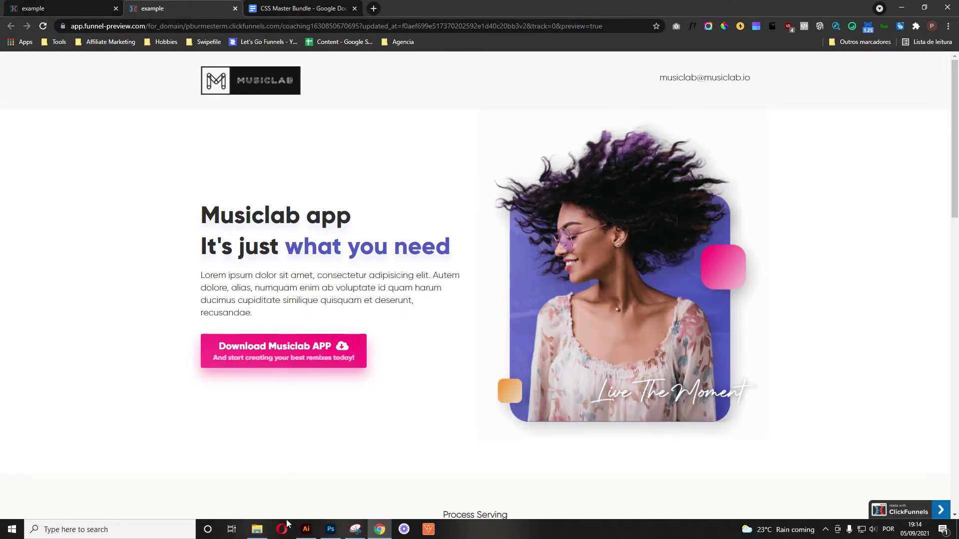
left_click(306, 529)
left_click_drag(278, 323, 518, 222)
left_click_drag(441, 270, 536, 337)
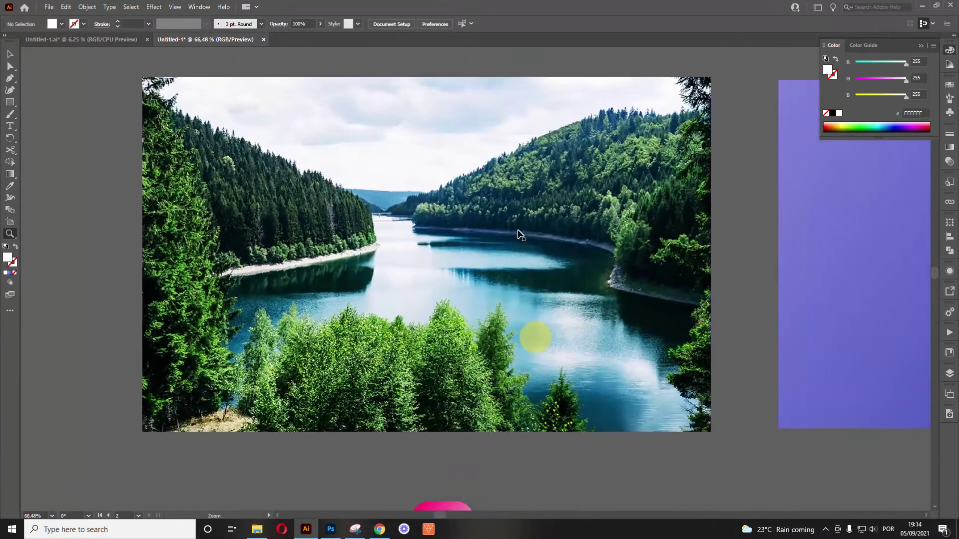
key("v")
left_click(466, 159)
scroll(382, 262, "right", 10)
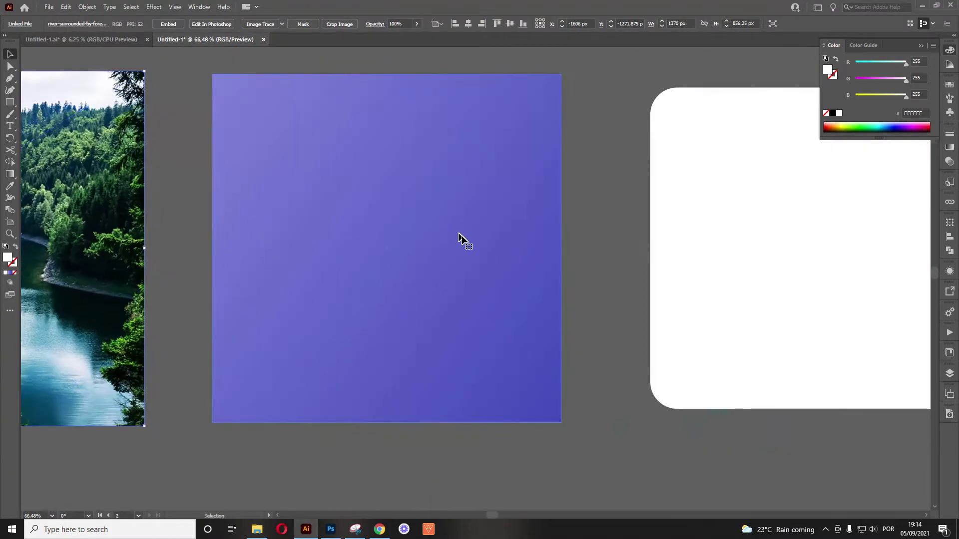
left_click(460, 236)
left_click_drag(645, 222, 250, 235)
left_click(327, 248)
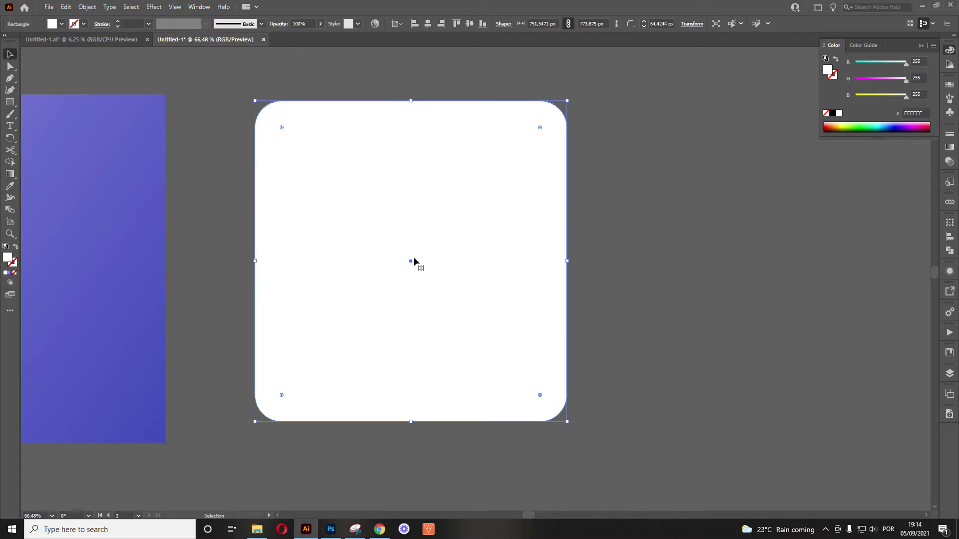
key("z")
left_click_drag(450, 205, 320, 260)
left_click_drag(348, 263, 522, 297)
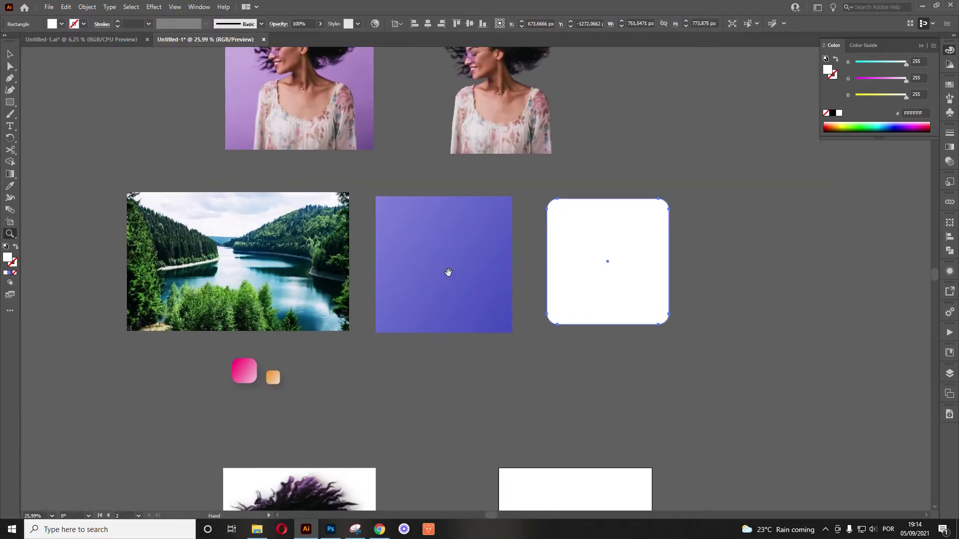
left_click_drag(448, 272, 429, 295)
Move the landscape photo behind the white rounded square and centre the square horizontally over the photo.
key("v")
left_click(514, 406)
right_click(613, 314)
left_click(493, 260)
left_click_drag(302, 289, 696, 289)
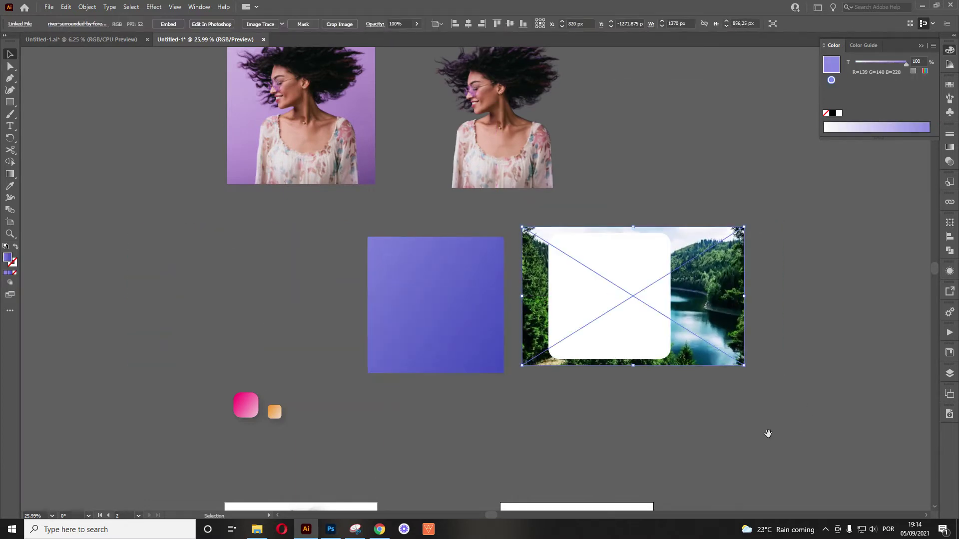
left_click_drag(768, 433, 574, 406)
left_click_drag(429, 295, 458, 294)
left_click_drag(430, 243, 554, 329)
left_click_drag(610, 310, 540, 284)
left_click(730, 211)
left_click(510, 226)
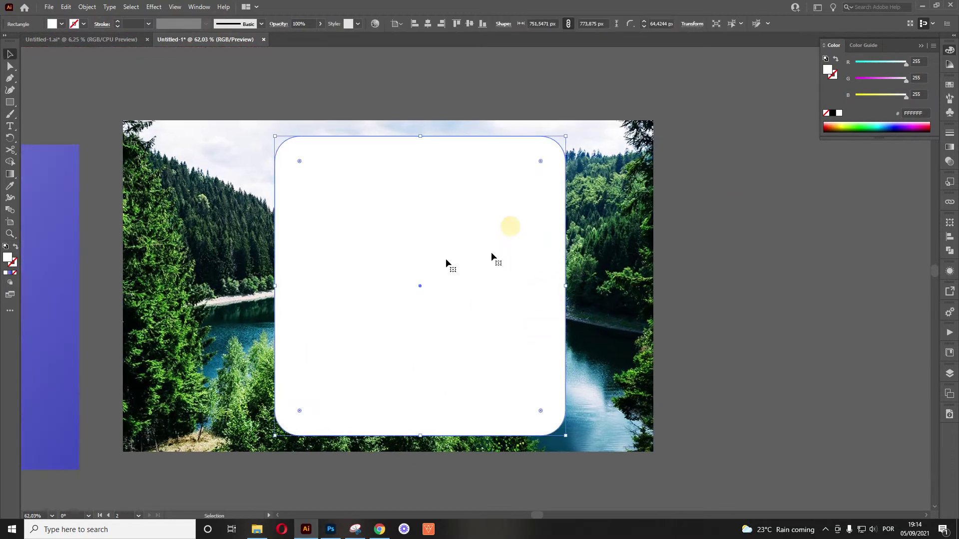
left_click_drag(357, 285, 325, 281)
Make a clipping mask from the white rounded square and landscape photo, and reposition the photo inside the mask.
left_click_drag(737, 338, 364, 181)
right_click(478, 236)
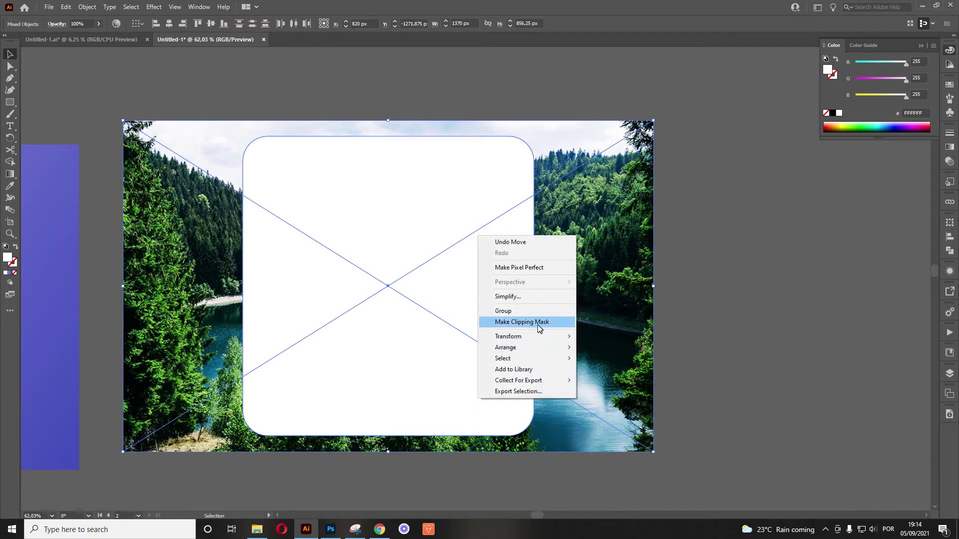
left_click(538, 322)
double_click(403, 287)
left_click_drag(383, 338, 405, 310)
double_click(475, 53)
Cut the purple gradient square beside the clipped landscape.
left_click_drag(447, 226, 380, 225)
left_click_drag(380, 226, 488, 218)
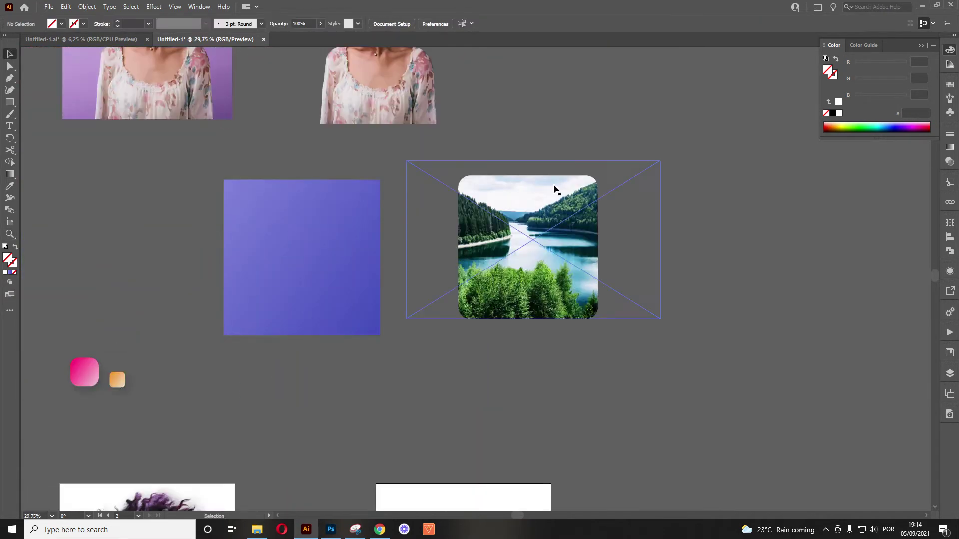
mouse_move(316, 240)
left_mouse_down()
mouse_move(360, 223)
mouse_move(313, 230)
left_mouse_up()
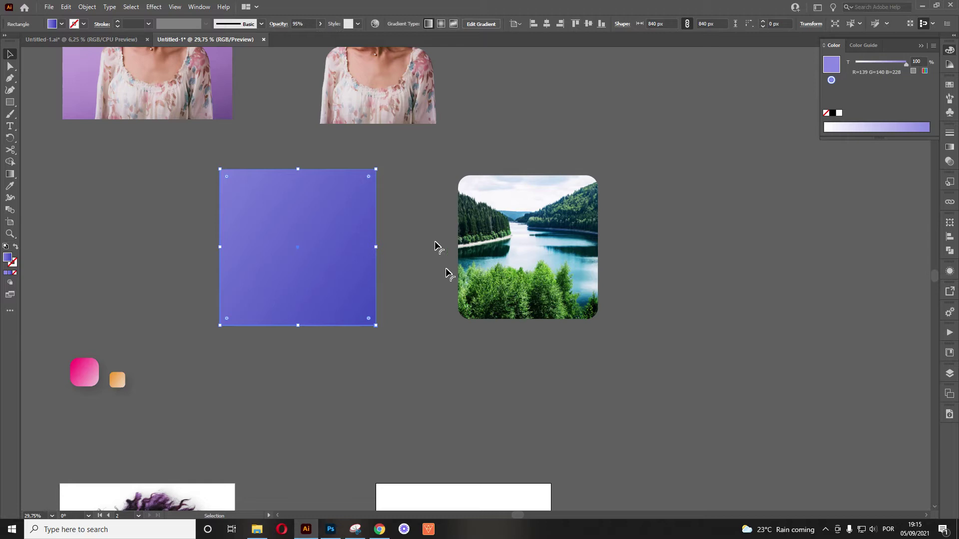
left_click(524, 244)
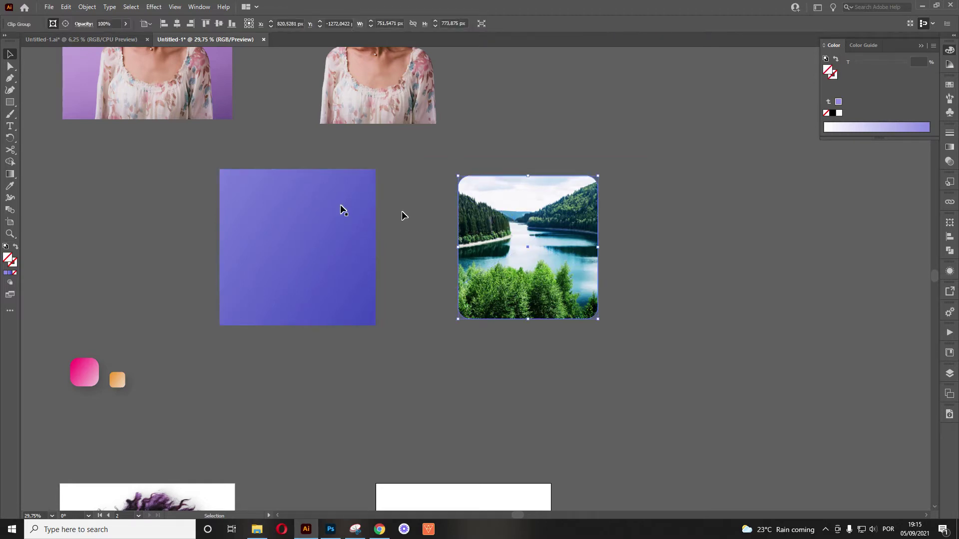
left_click(320, 202)
key("ctrl+x")
Paste the gradient square inside the landscape's clip group and position it to cover the whole photo.
key("z")
left_click_drag(554, 205, 662, 289)
left_click_drag(662, 289, 549, 283, "space")
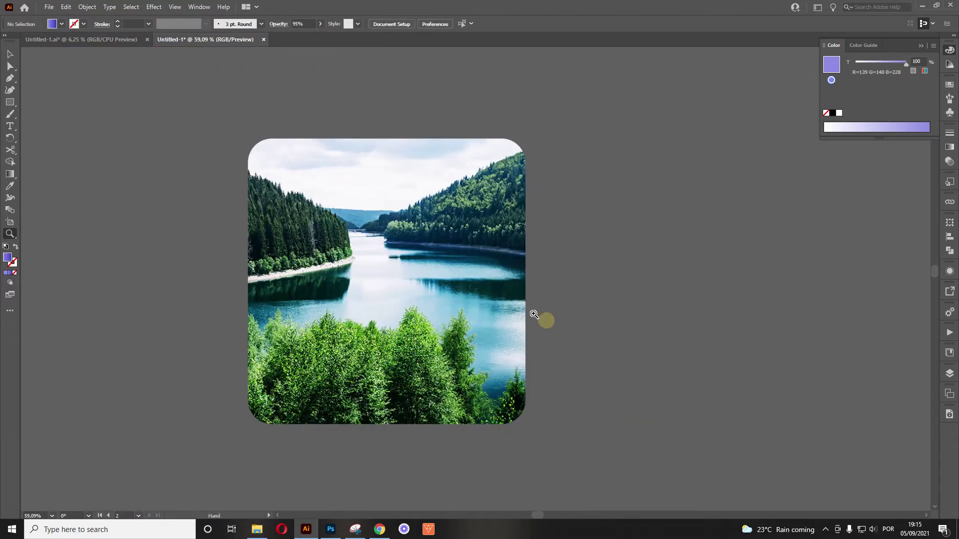
key("v")
double_click(405, 227)
key("ctrl+v")
left_click_drag(433, 273, 345, 276)
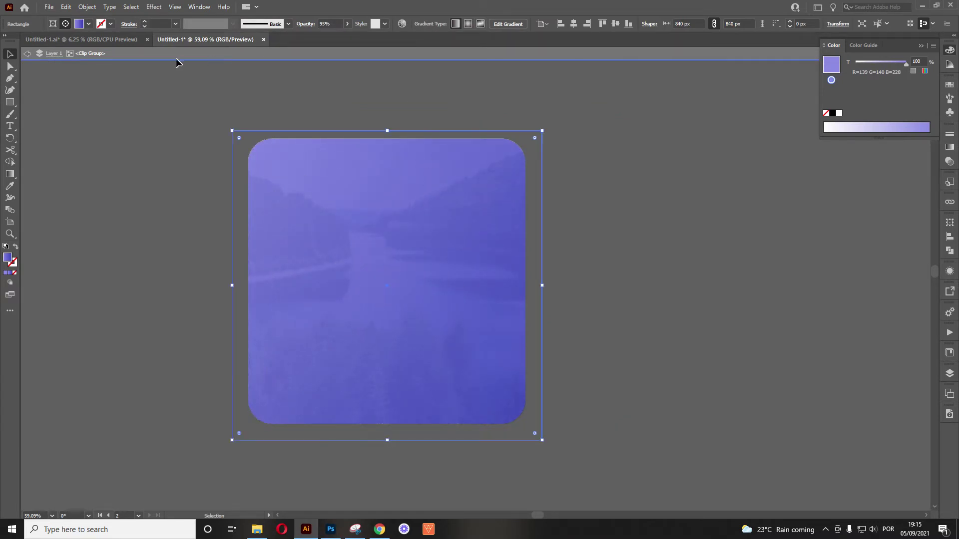
Try the gradient overlay at 100% opacity and restore it to 95%.
left_click(326, 24)
key("Tab")
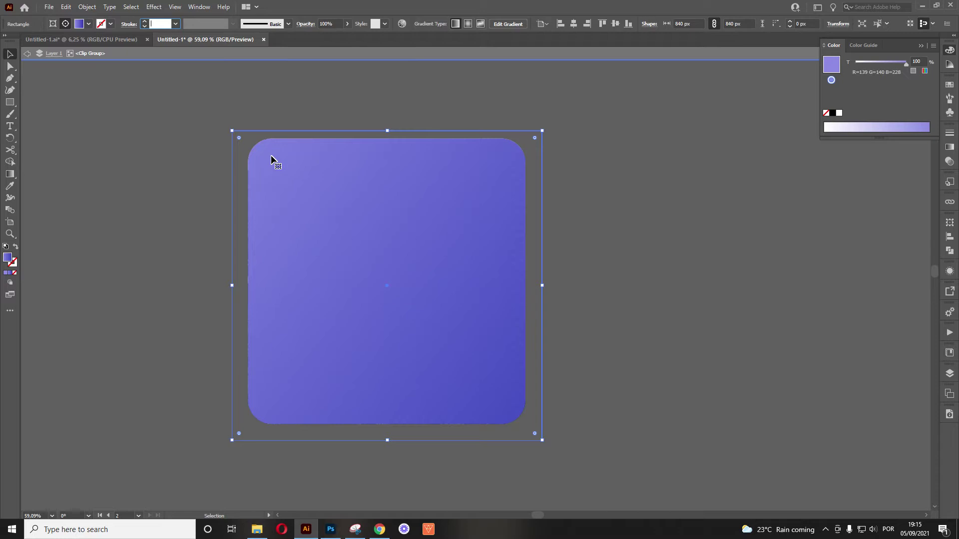
left_click(328, 23)
type("95")
key("Tab")
Leave the clip group's isolation mode, move the masked purple background closer to the portraits and show its Appearance settings.
double_click(576, 49)
left_click_drag(429, 227, 419, 284)
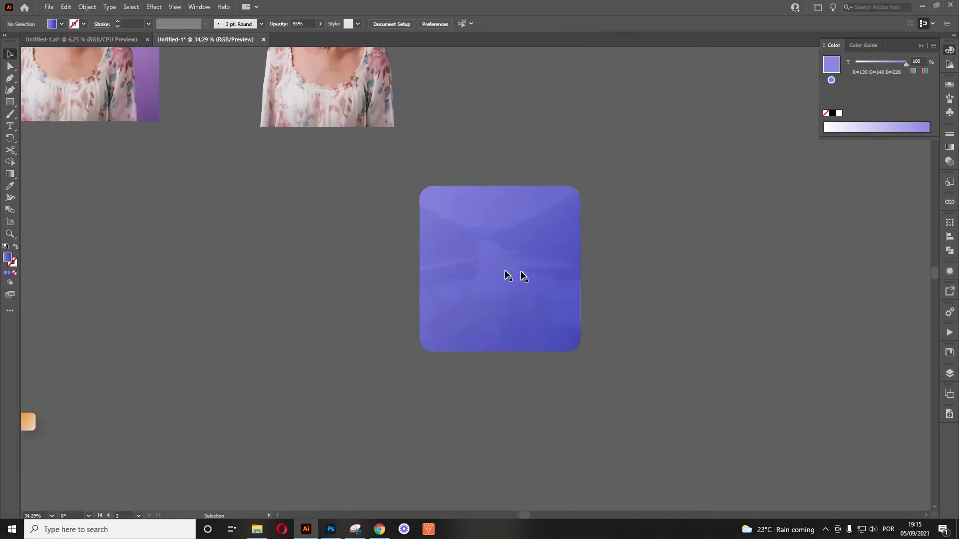
left_click_drag(532, 266, 389, 286)
left_click(529, 344)
left_click(350, 302)
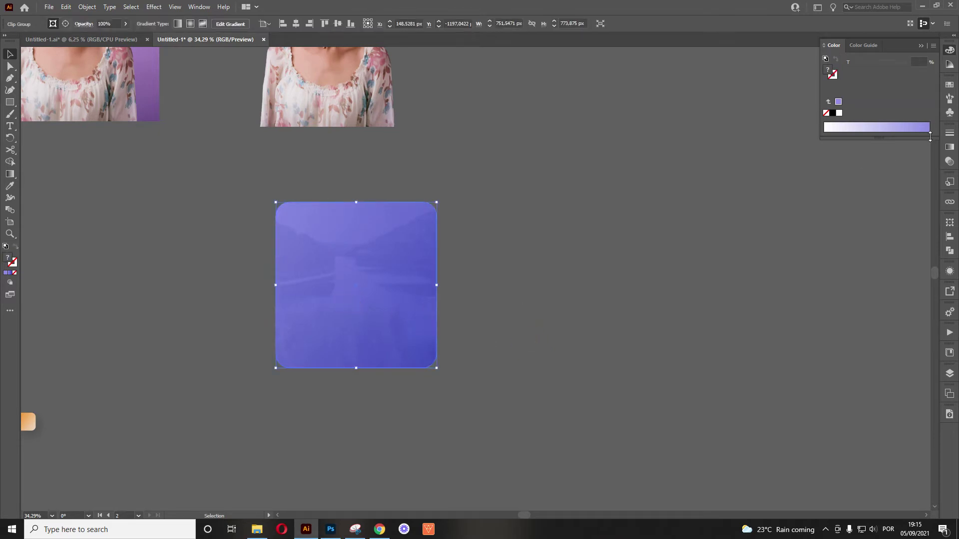
left_click(950, 271)
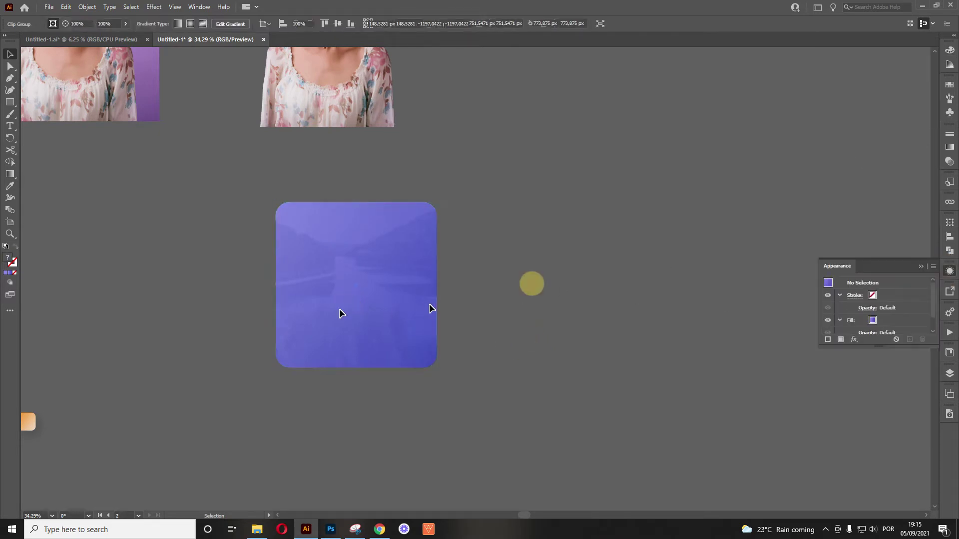
left_click(475, 272)
Place the masked purple background centred in the lower part of the empty artboard and compare it with the finished composition.
left_click(363, 278)
key("z")
left_click_drag(373, 268, 289, 299)
left_click_drag(375, 352, 364, 227)
left_click_drag(364, 168, 422, 220)
left_click(456, 325)
key("z")
left_click_drag(411, 220, 598, 356)
left_click_drag(565, 257, 483, 311)
left_click_drag(483, 311, 432, 320)
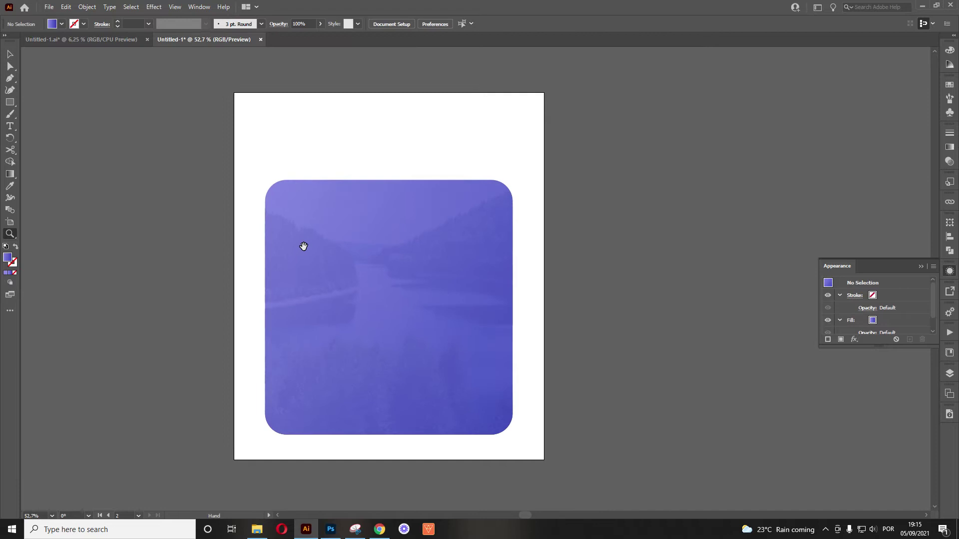
left_click_drag(303, 246, 803, 229)
key("v")
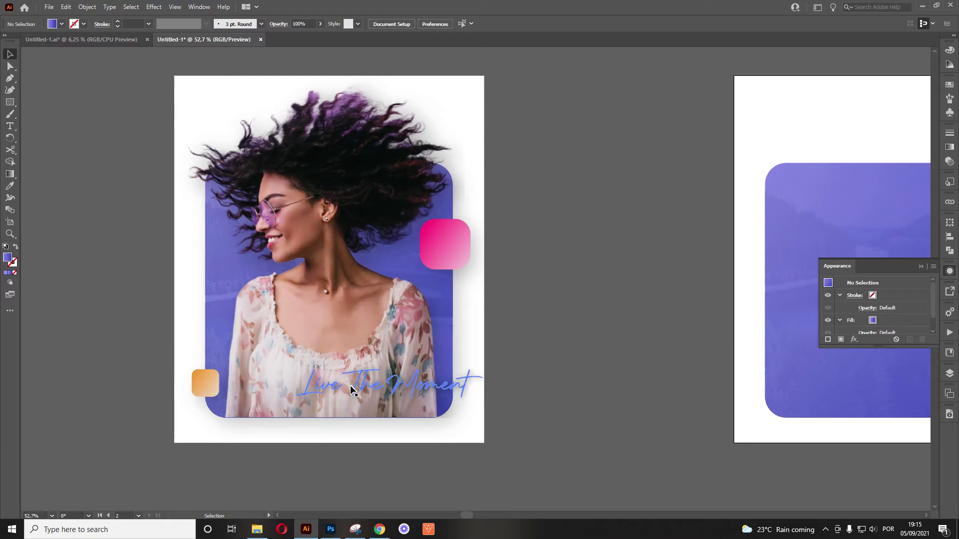
Paste the woman's transparent cutout over the purple background on the second artboard.
key("z")
left_click_drag(542, 259, 491, 259)
left_click_drag(588, 153, 417, 358)
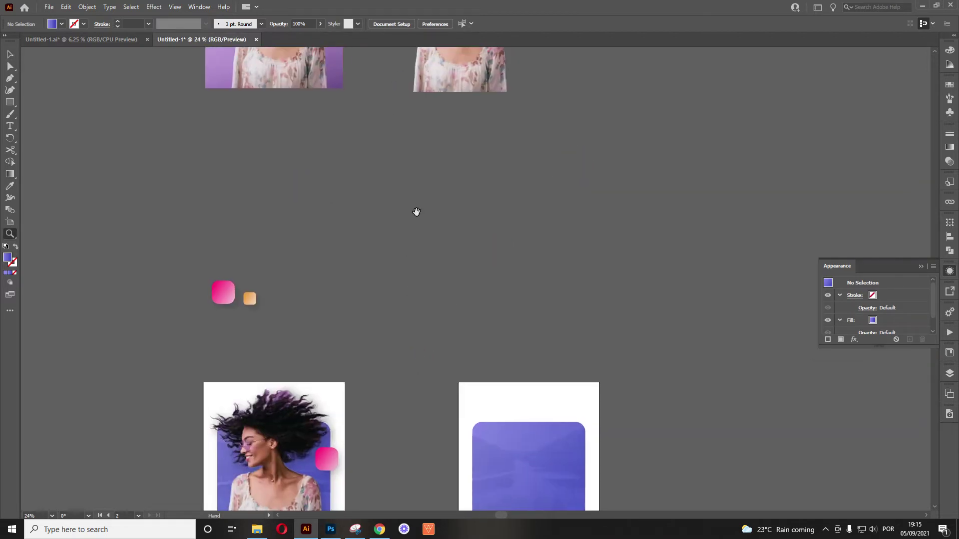
left_click_drag(448, 194, 443, 347)
left_click_drag(432, 149, 553, 246)
key("v")
left_click(488, 194)
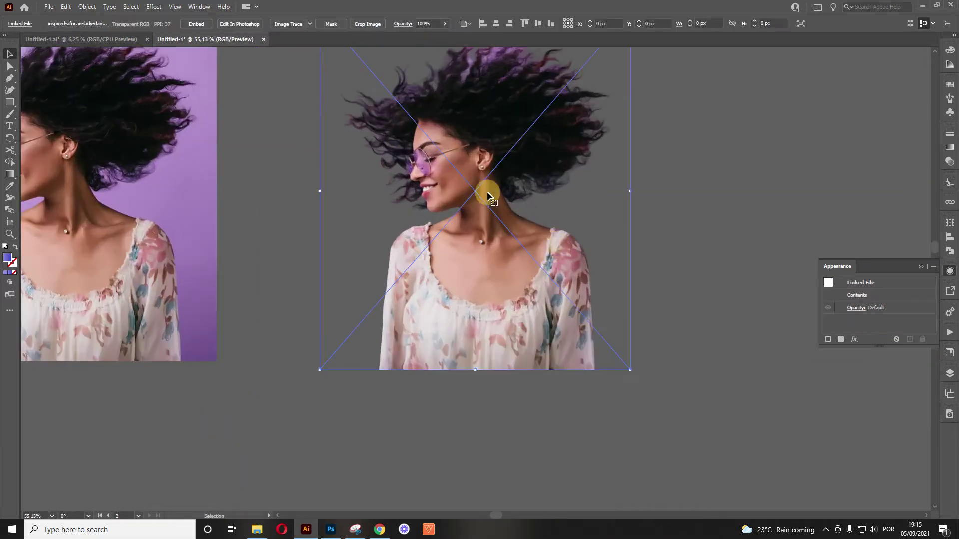
left_click_drag(547, 392, 457, 218)
left_click_drag(497, 355, 450, 218)
key("z")
left_click_drag(449, 218, 343, 110)
left_click_drag(432, 245, 481, 262)
key("v")
key("ctrl+v")
left_click_drag(490, 305, 439, 219)
Align the bottom of the woman's cutout exactly with the bottom edge of the purple rounded background.
key("z")
left_click_drag(415, 306, 700, 370)
left_click_drag(502, 354, 456, 289)
key("v")
left_click_drag(430, 228, 432, 235)
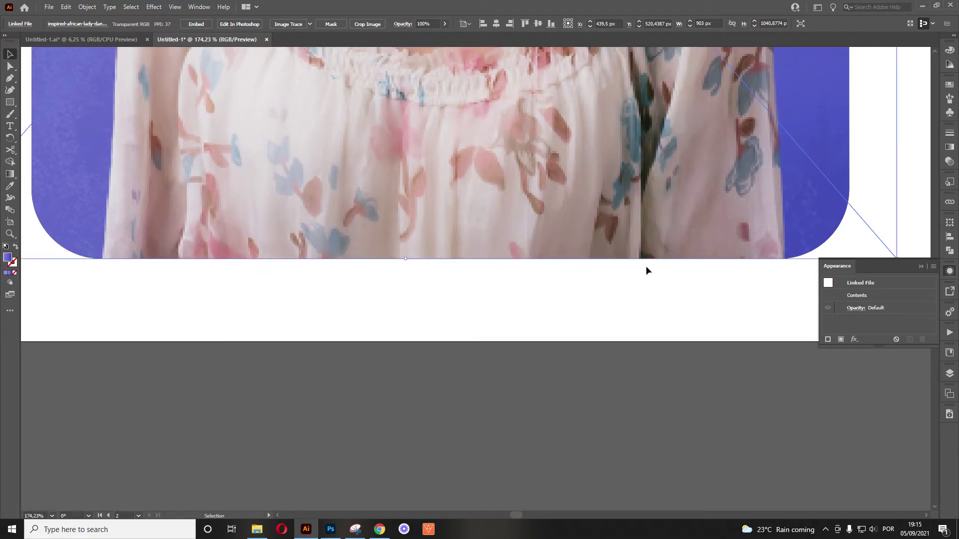
key("z")
left_click_drag(647, 219, 435, 330)
left_click_drag(620, 155, 577, 332)
key("v")
left_click(671, 260)
Draw a 284 by 284 px purple gradient square beside the finished composition.
key("z")
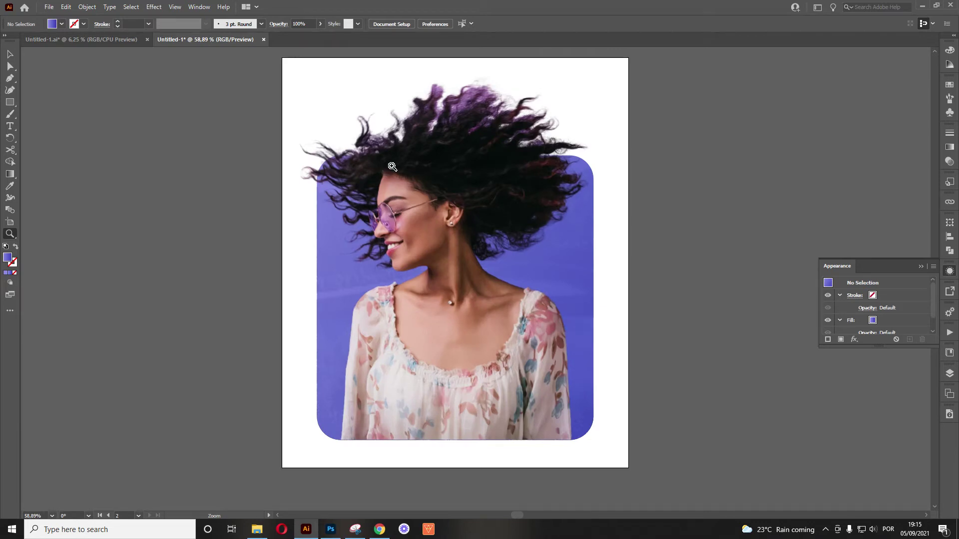
left_click_drag(413, 296, 227, 308)
left_click_drag(227, 307, 456, 248)
key("v")
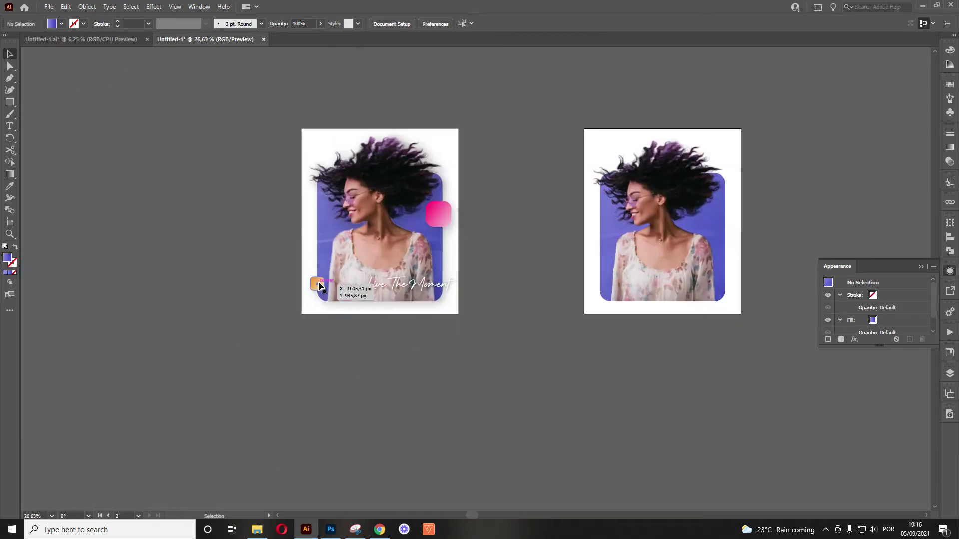
left_click(319, 282)
left_click(538, 208)
key("z")
left_click_drag(330, 266, 557, 280)
left_click(10, 101)
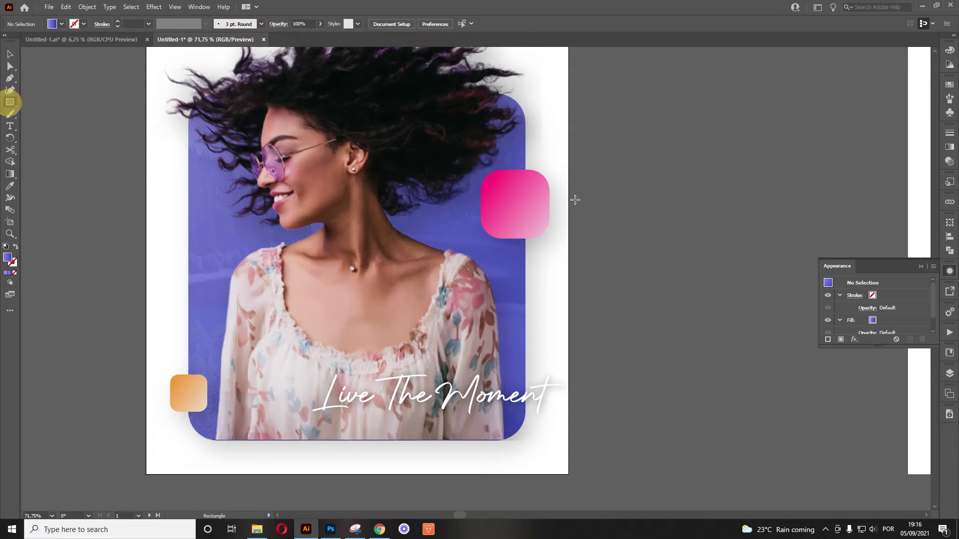
left_click_drag(601, 150, 728, 279)
Duplicate the gradient square directly below the original, leaving a small gap between them.
key("v")
left_click_drag(674, 213, 676, 363)
left_click_drag(802, 299, 789, 271)
left_click(652, 205, "shift")
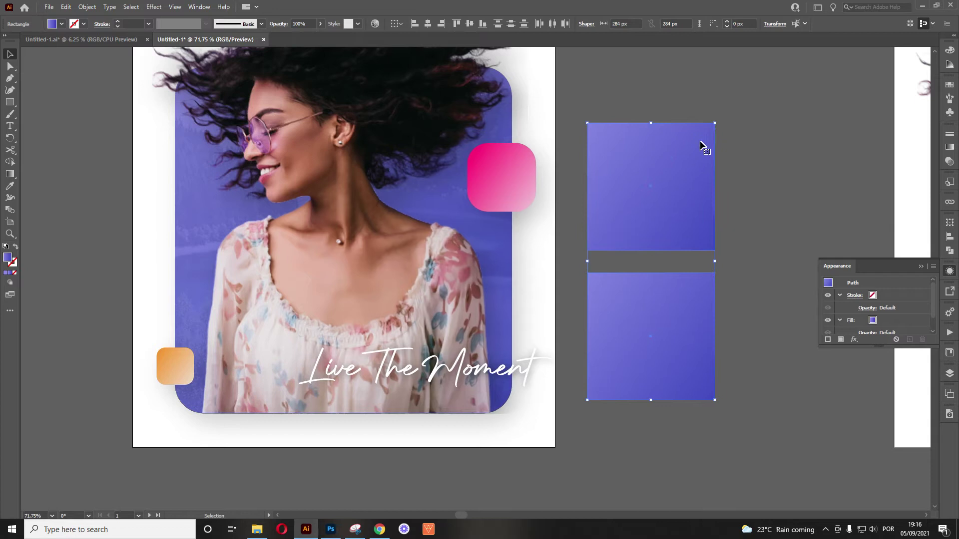
left_click(758, 143)
Round all corners of both gradient squares, using a radius of about 60 px on the upper one.
left_click(700, 139)
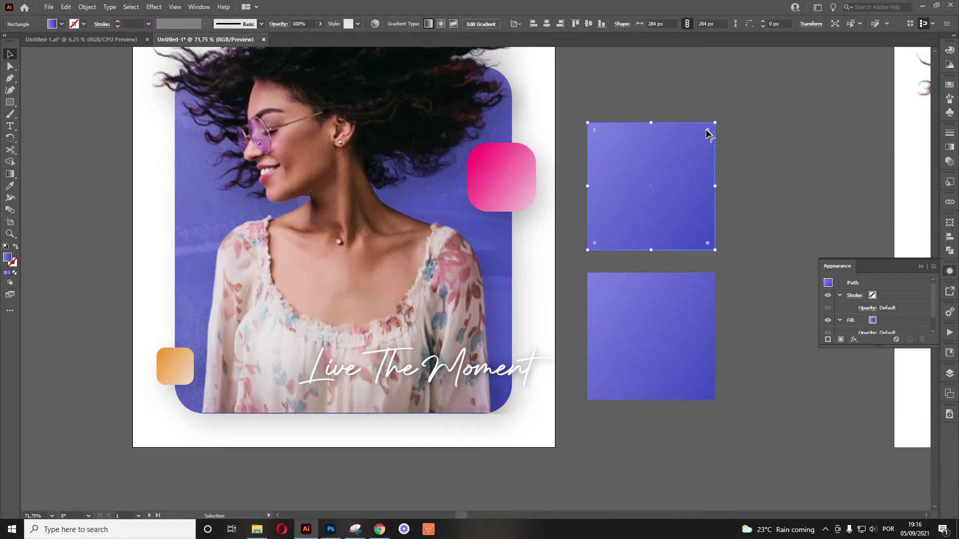
left_click_drag(706, 128, 691, 153)
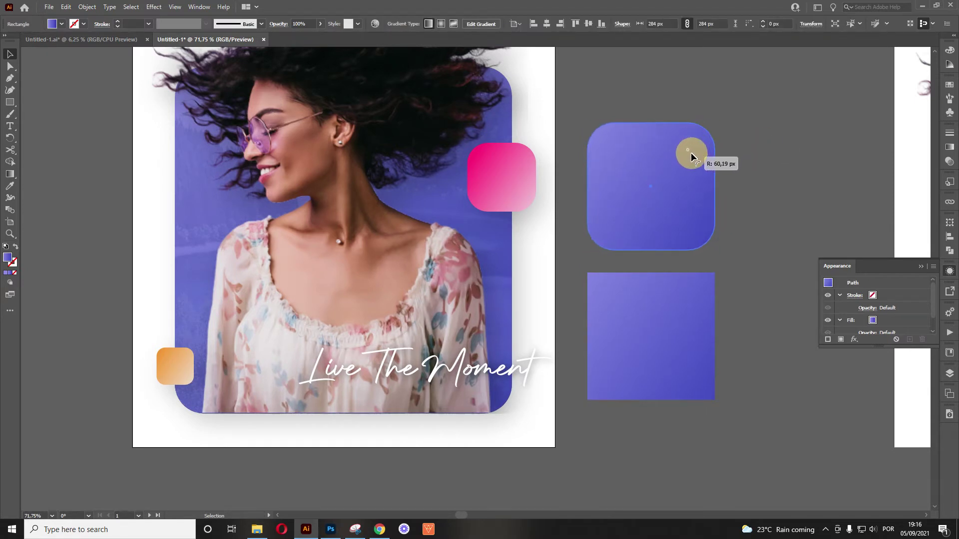
left_click(658, 336)
left_click_drag(705, 280, 694, 304)
left_click(785, 310)
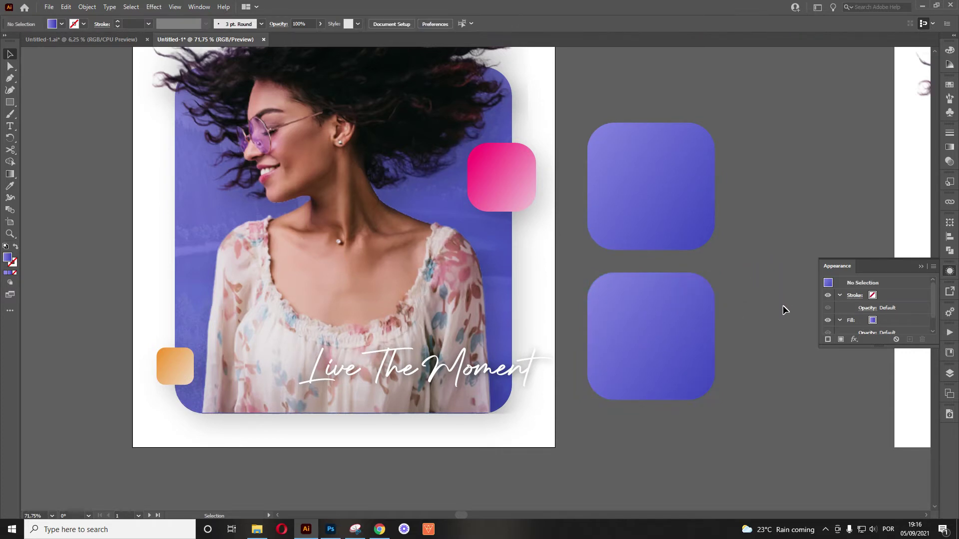
Recolour the upper rounded square's gradient so it runs from deep pink to white.
left_click(656, 193)
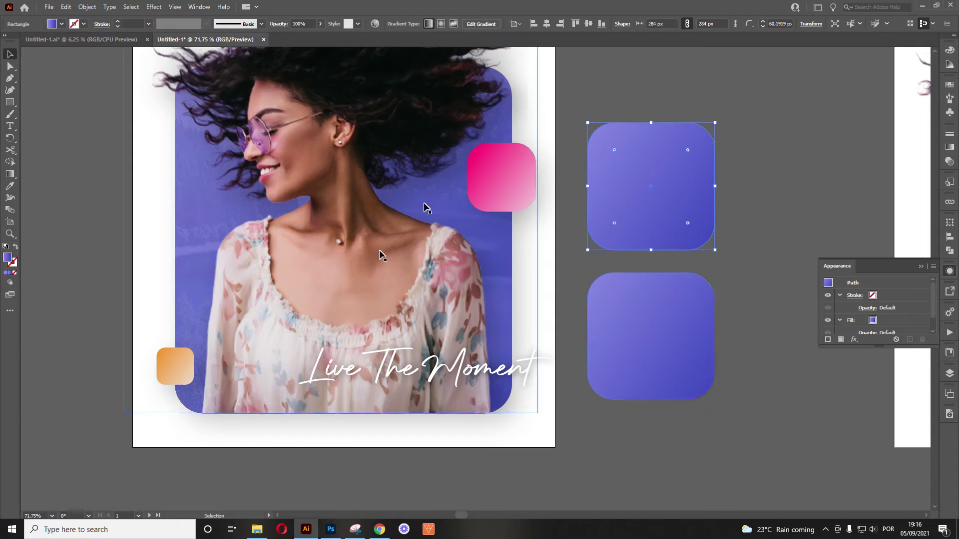
left_click(949, 148)
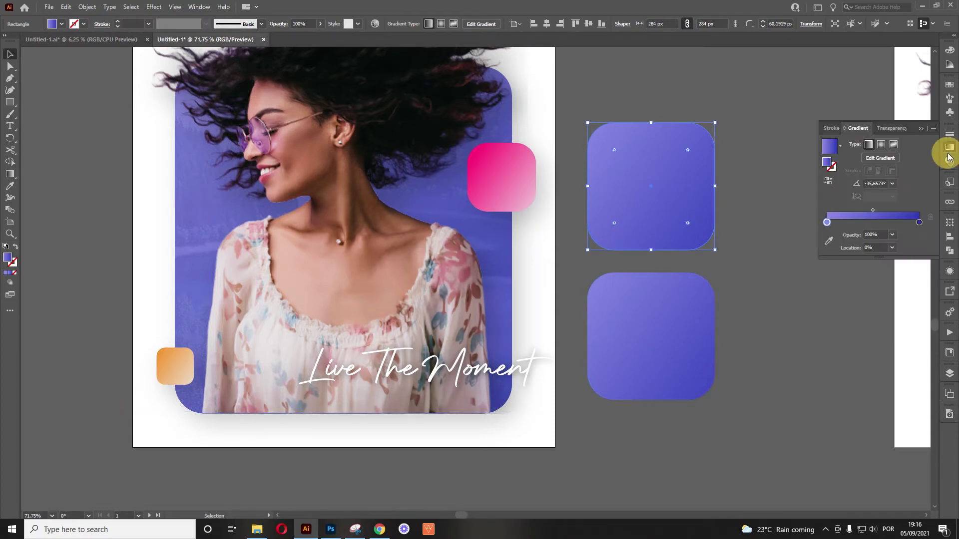
double_click(828, 223)
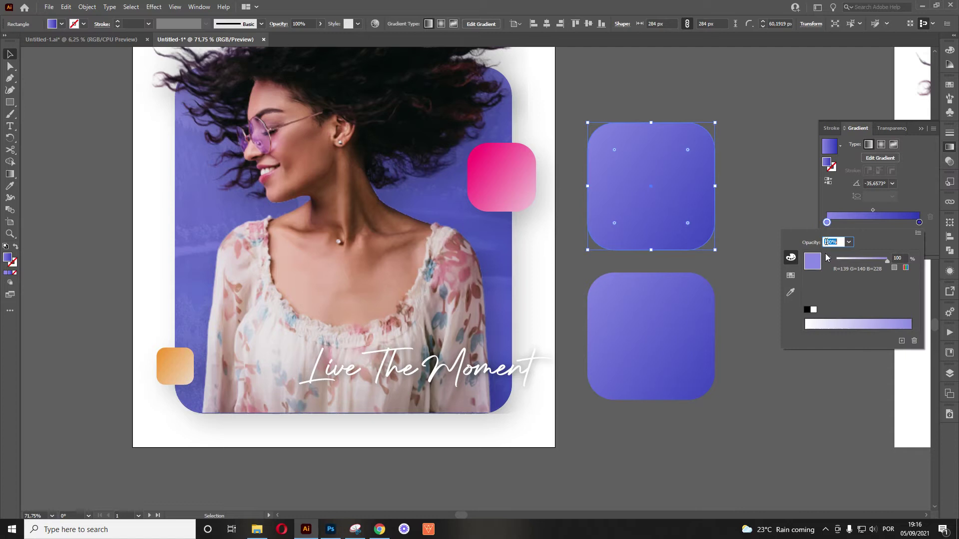
left_click(854, 255)
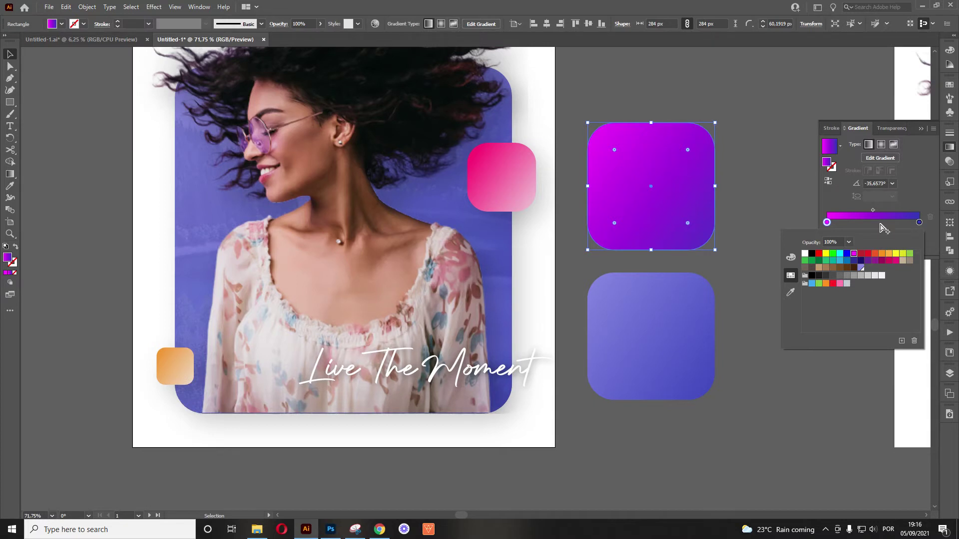
left_click(920, 223)
double_click(920, 223)
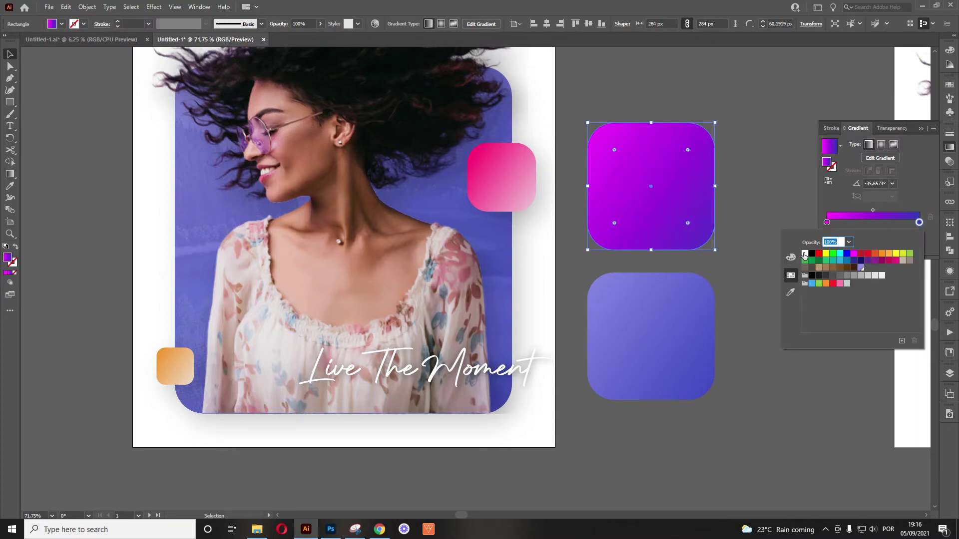
left_click(805, 254)
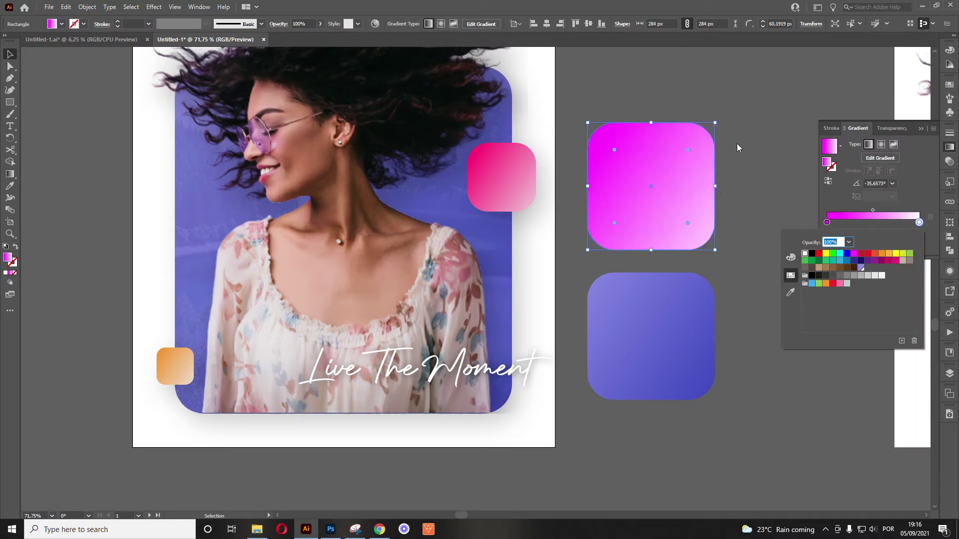
double_click(826, 222)
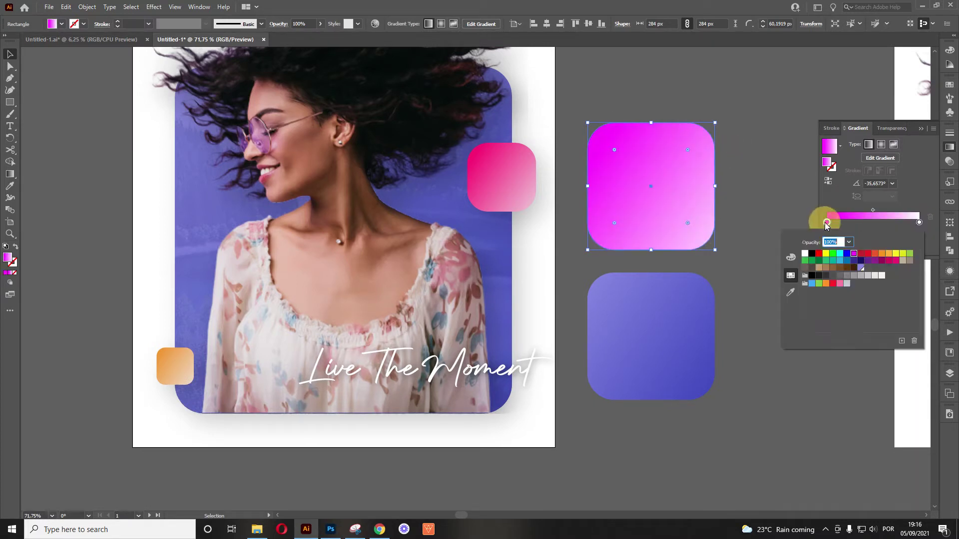
left_click(889, 261)
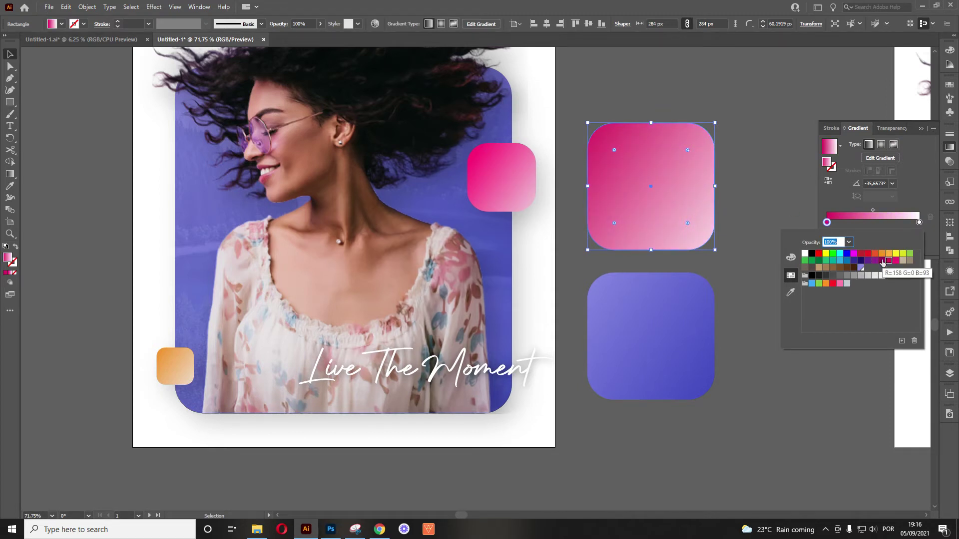
left_click(897, 261)
left_click(720, 105)
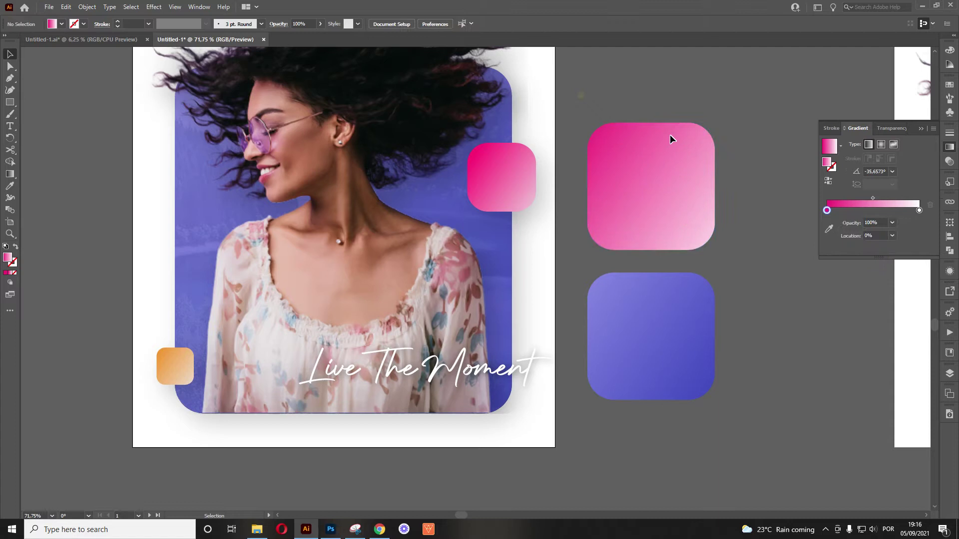
Redraw the pink square's gradient diagonally from its upper-left corner to beyond its lower-right corner, at about -48.4°.
left_click(661, 190)
key("g")
left_click_drag(590, 123, 754, 306)
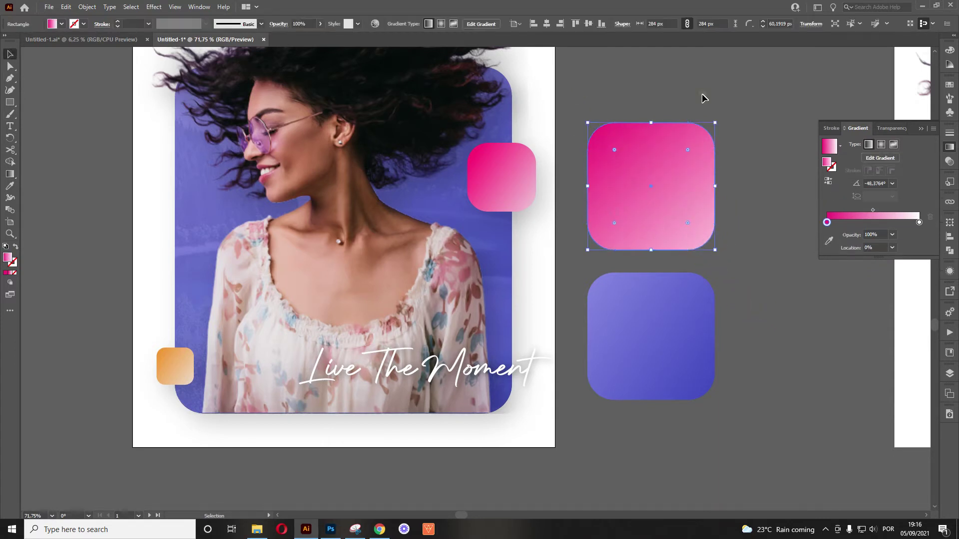
key("v")
left_click(768, 303)
Recolour the lower rounded square's gradient so it runs from light orange to a very light grey.
left_click(594, 339)
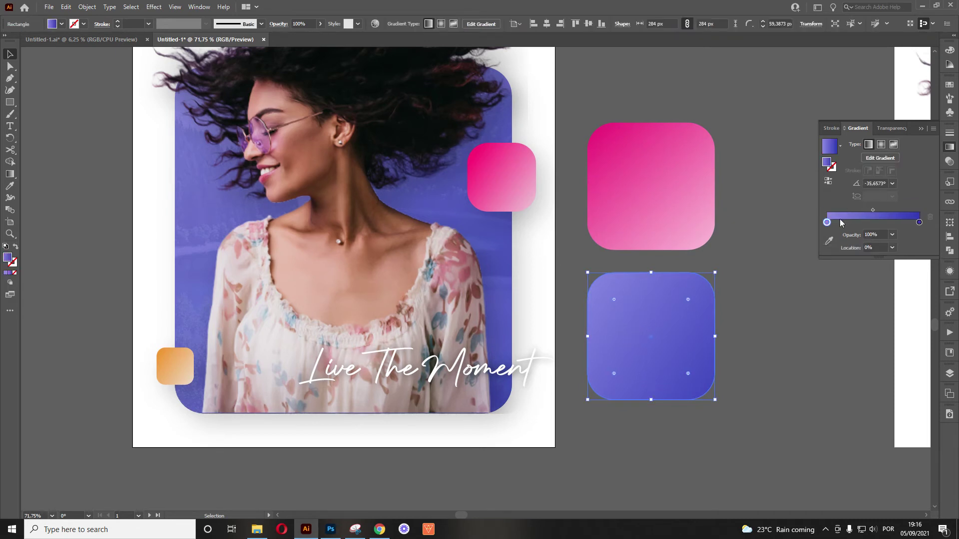
double_click(827, 223)
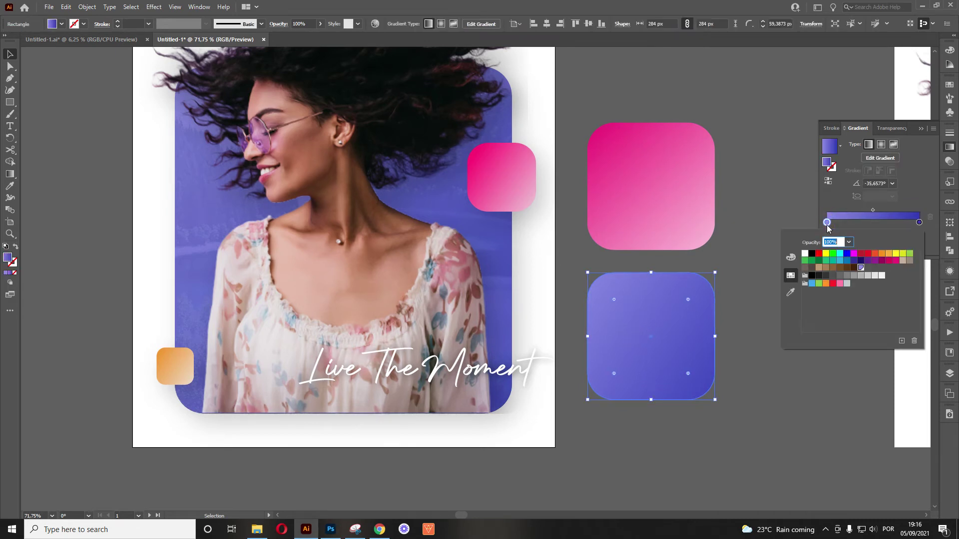
left_click(889, 255)
double_click(919, 223)
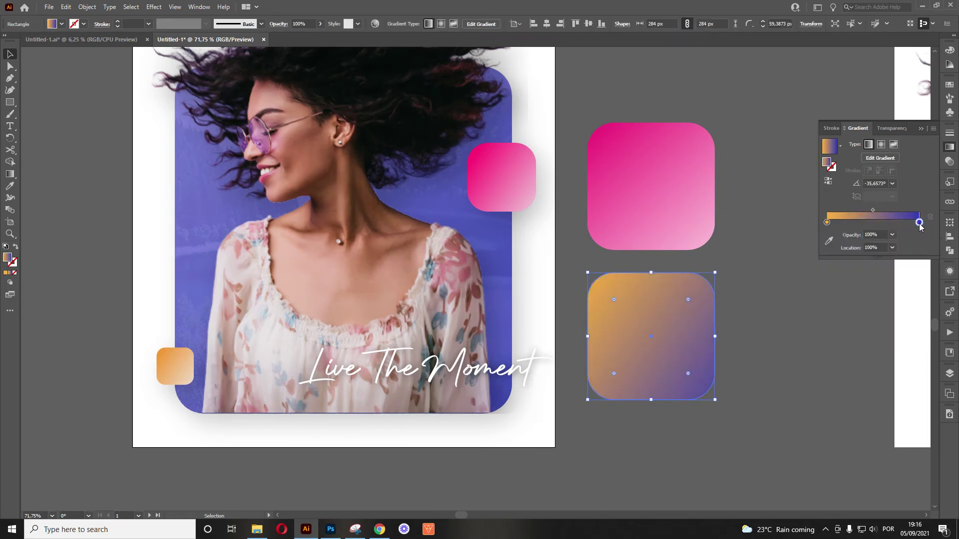
left_click(880, 276)
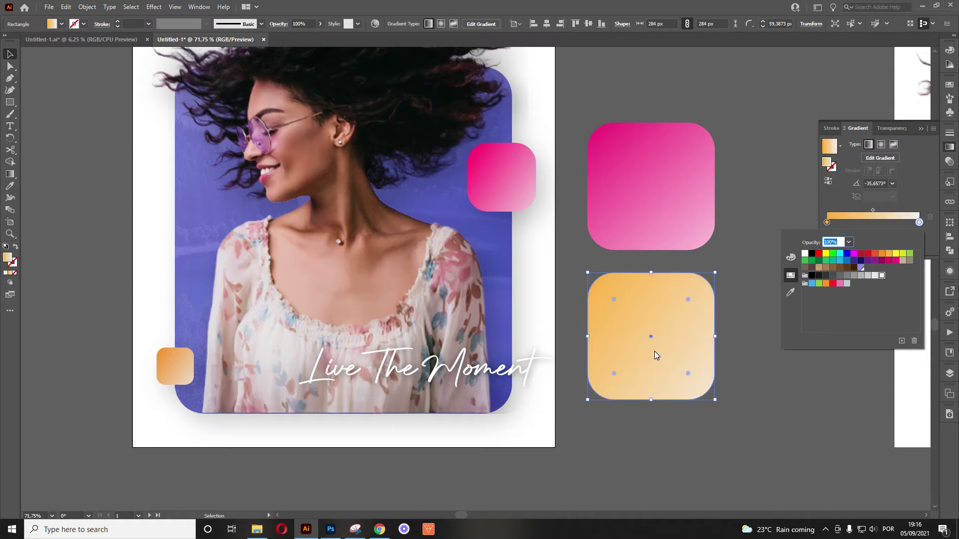
left_click(750, 377)
Move the orange square to the right of the pink one, leaving a gap of about 52.5 px.
left_click(670, 318)
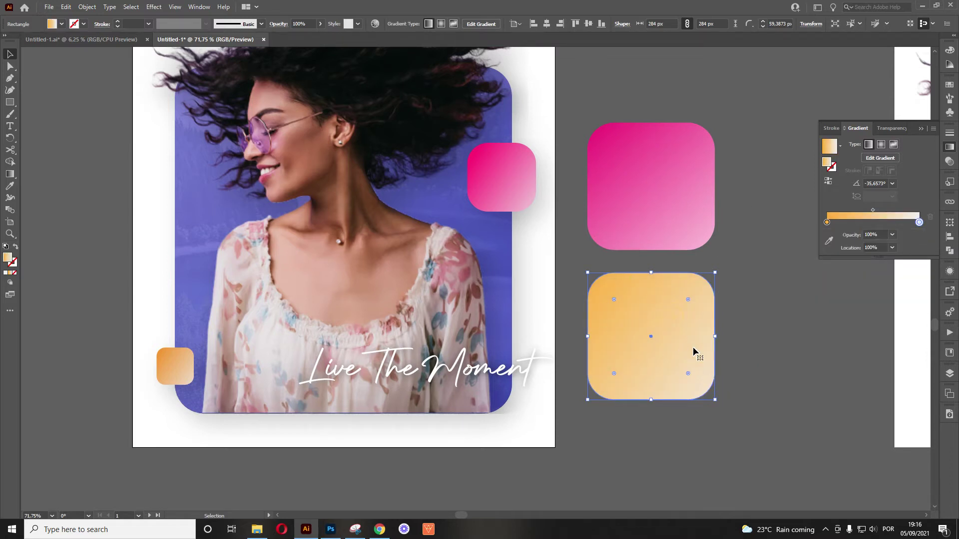
left_click_drag(701, 351, 439, 340)
left_click_drag(379, 311, 530, 167)
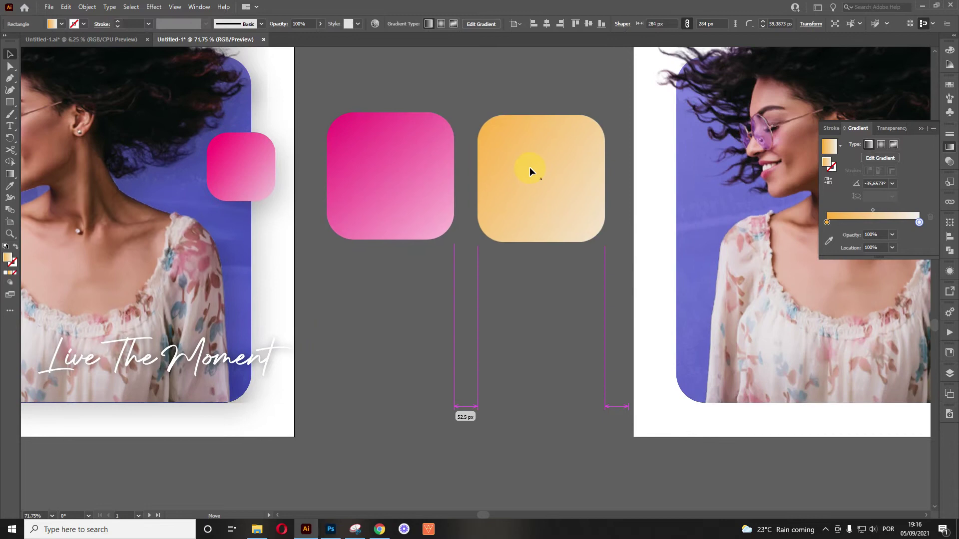
Scale the orange square down proportionally to about 128 by 128 px and shift it slightly away from the pink square.
left_click_drag(408, 269, 644, 272)
left_click(490, 172)
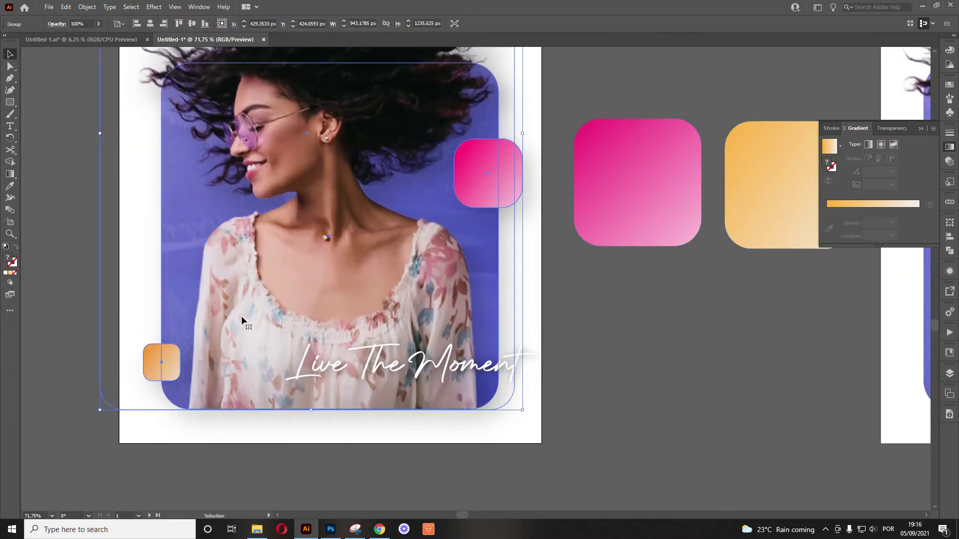
left_click_drag(730, 324, 439, 368)
left_click(527, 215)
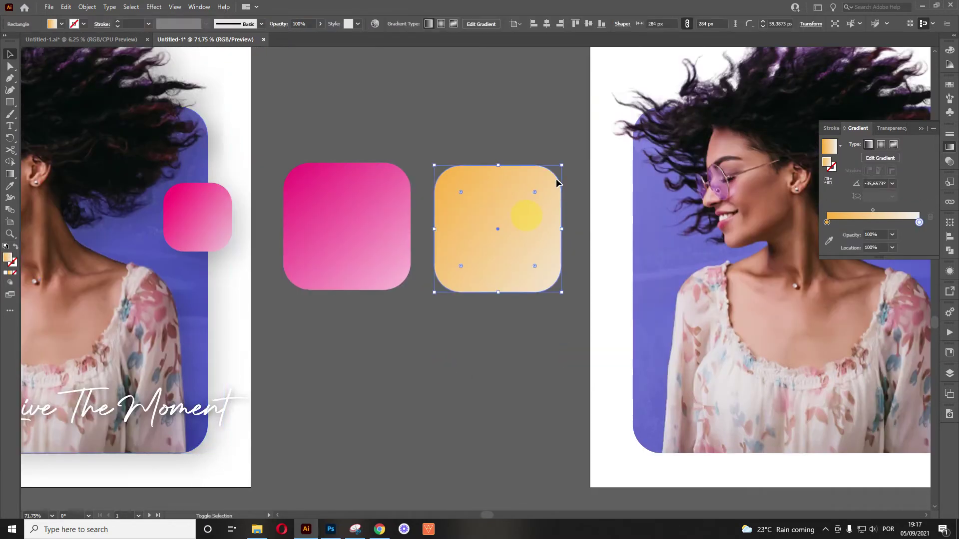
left_click_drag(564, 165, 492, 235)
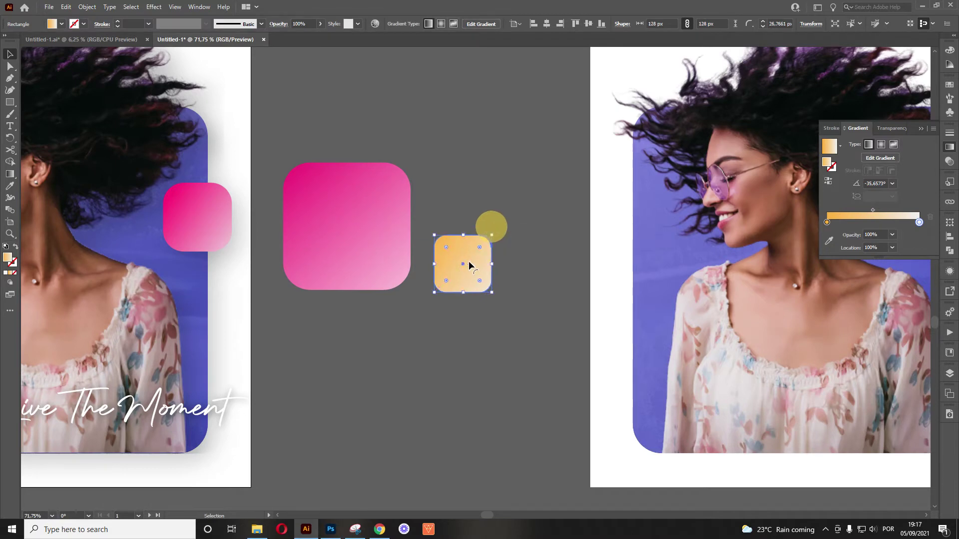
left_click_drag(469, 272, 489, 270)
left_click(516, 356)
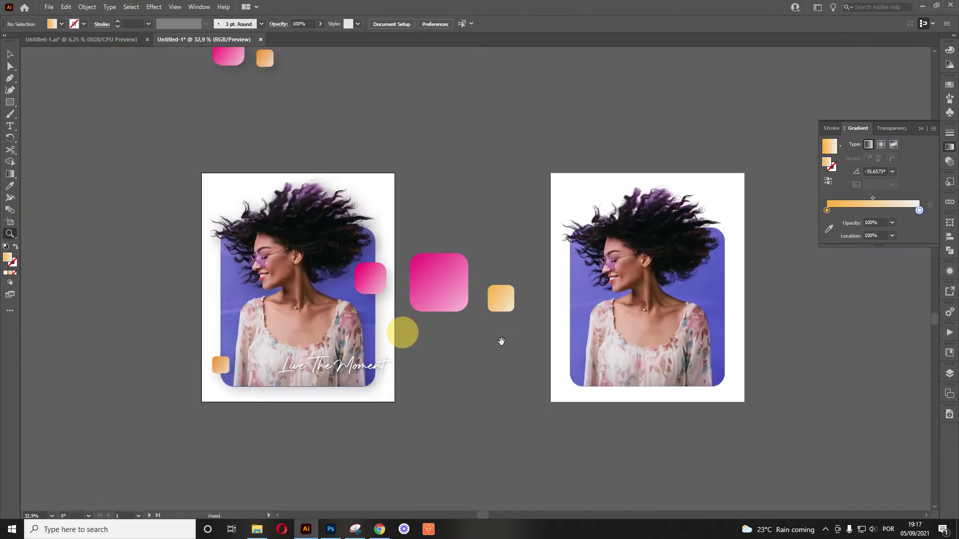
Place the orange square over the lower-left edge of the second artboard's purple background and the pink square, shrunk to about half, over its right edge.
left_click_drag(501, 341, 454, 348)
left_click_drag(454, 306, 534, 352)
left_click_drag(392, 288, 680, 267)
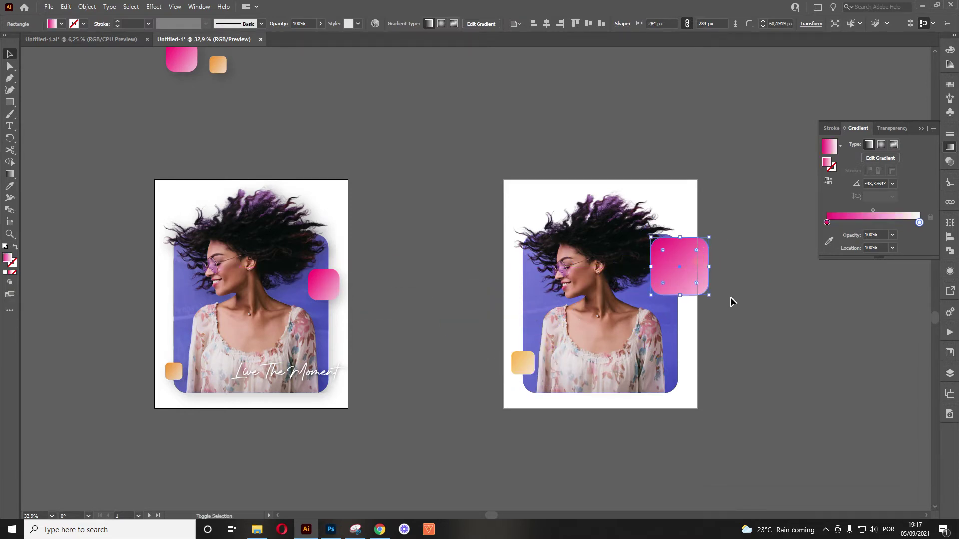
left_click_drag(709, 297, 681, 297)
left_click(727, 410)
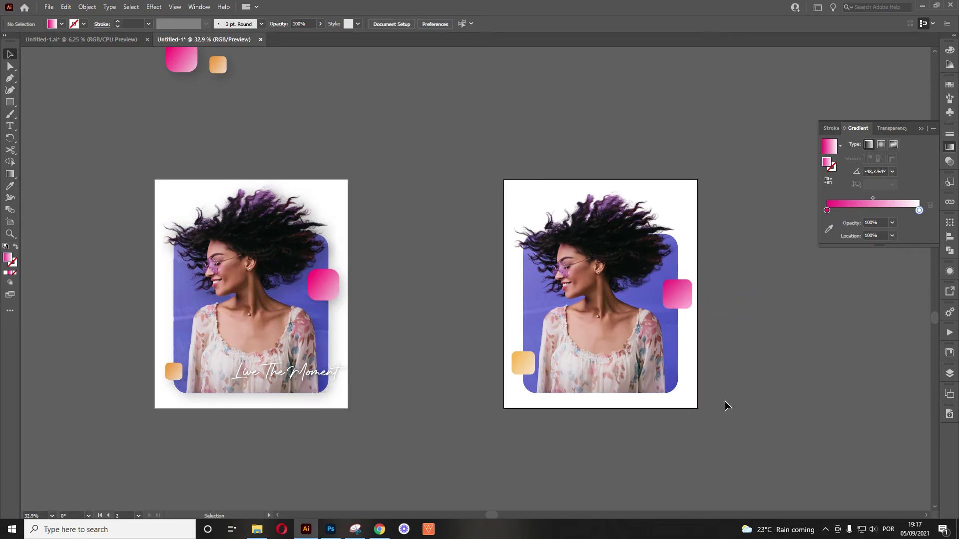
Examine the placement of the pink and orange squares around the woman on the second artboard.
key("z")
left_click(291, 313)
left_click_drag(789, 282, 11, 253)
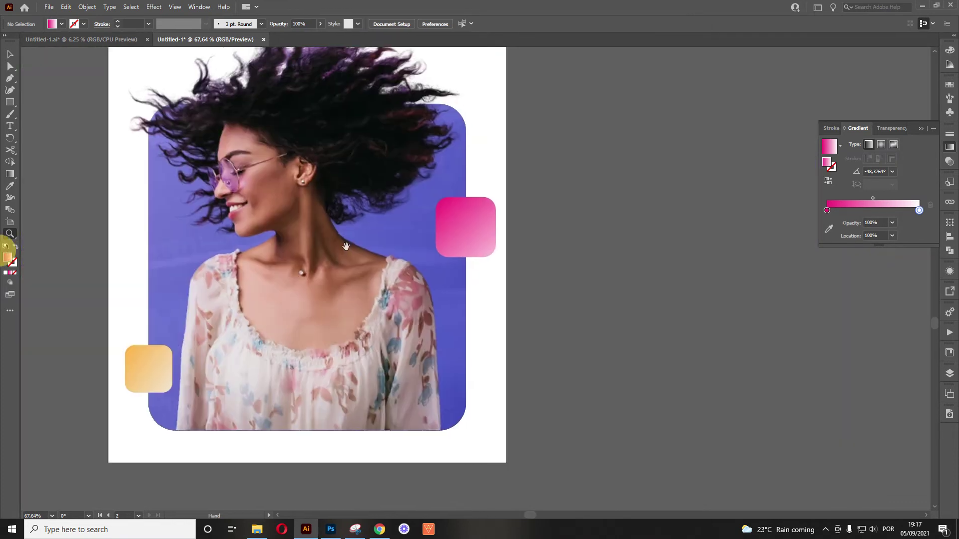
left_click_drag(400, 243, 481, 255)
key("v")
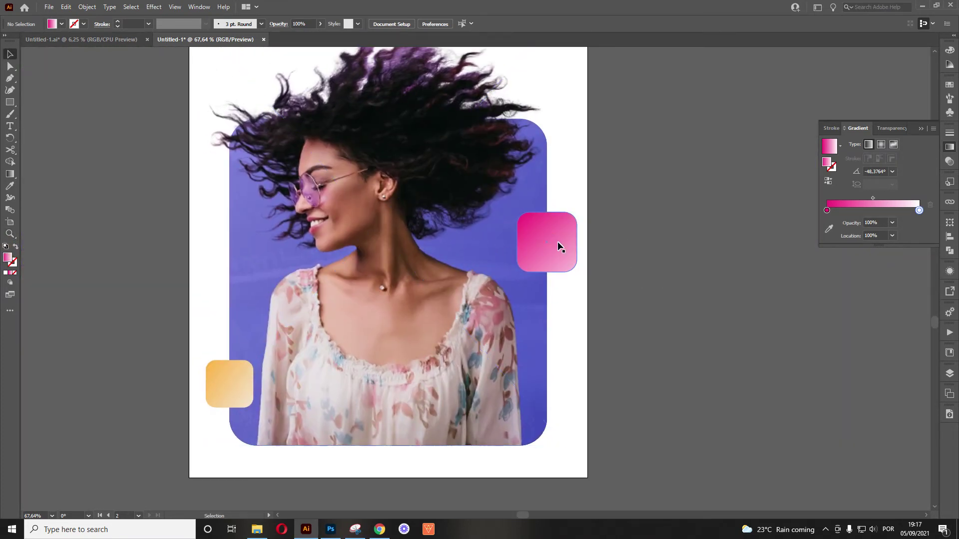
key("z")
left_click_drag(564, 186, 530, 205)
key("space")
key("v")
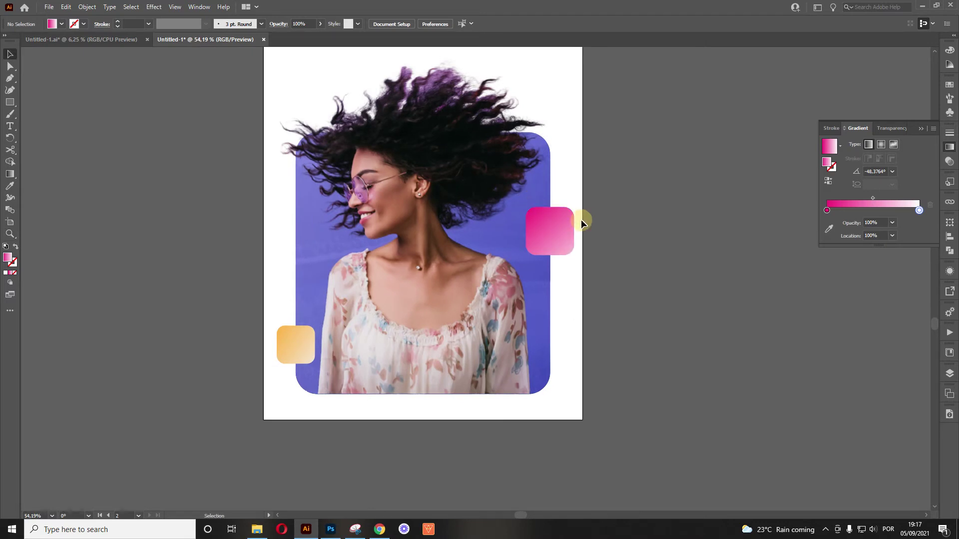
Start a drop shadow on both the pink and orange squares with a blur of 20 px.
left_click(567, 220)
left_click(282, 345, "shift")
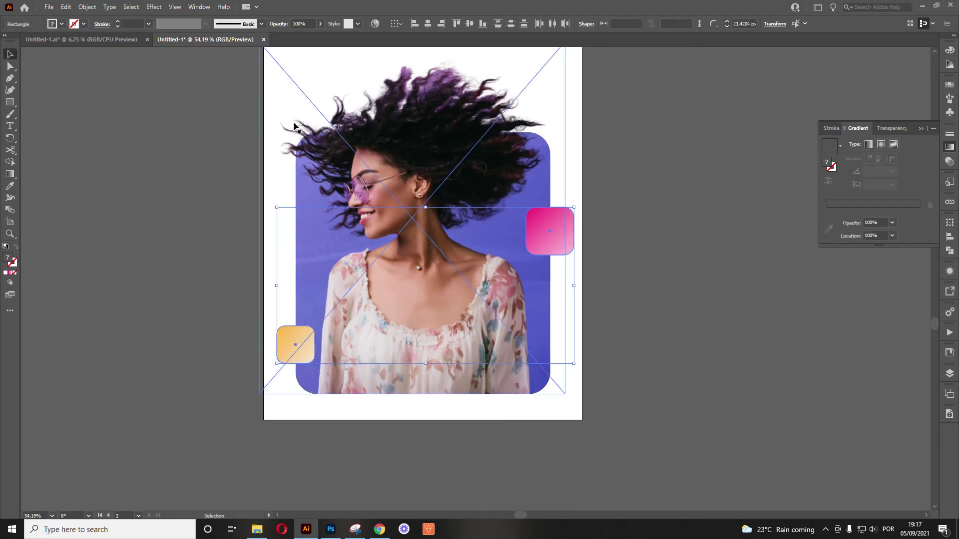
left_click(153, 7)
mouse_move(190, 123)
left_click(290, 122)
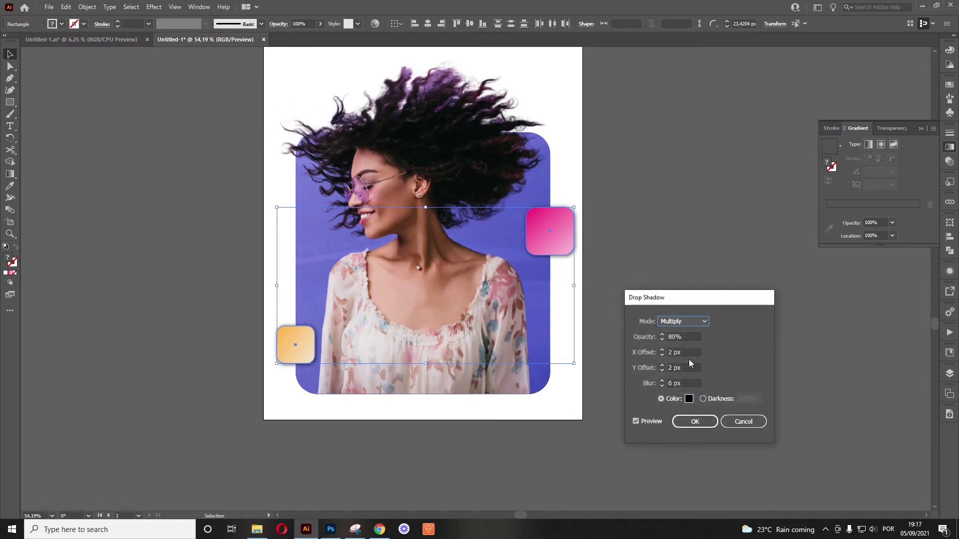
double_click(674, 383)
type("25")
key("Tab")
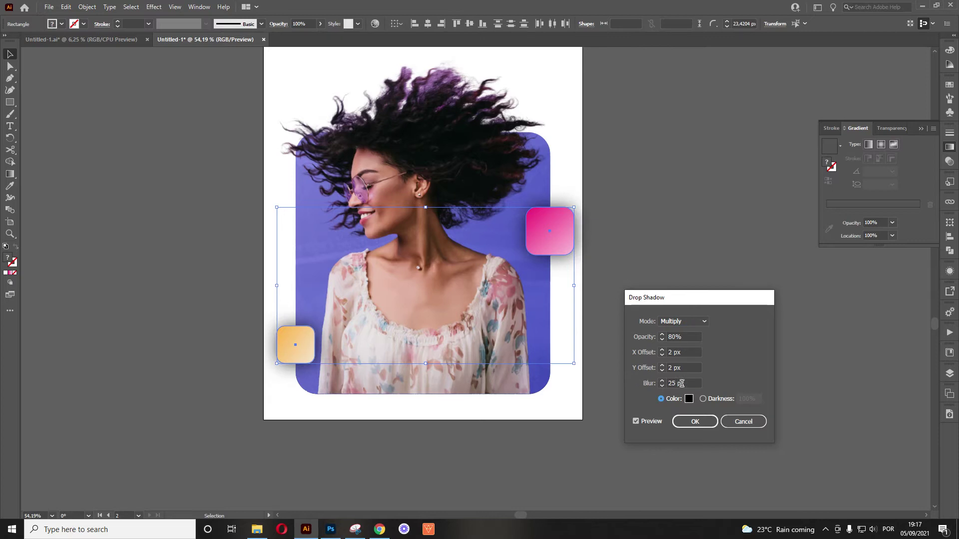
double_click(681, 383)
type("20")
key("Tab")
Set the drop shadow's X and Y offsets to 9 px and its opacity to 25%, and apply it to both squares.
double_click(688, 352)
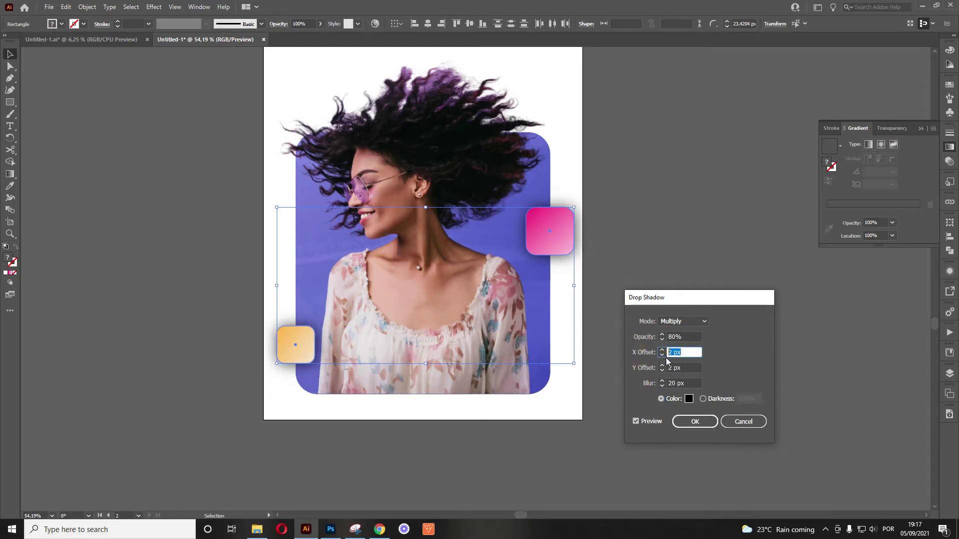
left_click(662, 350)
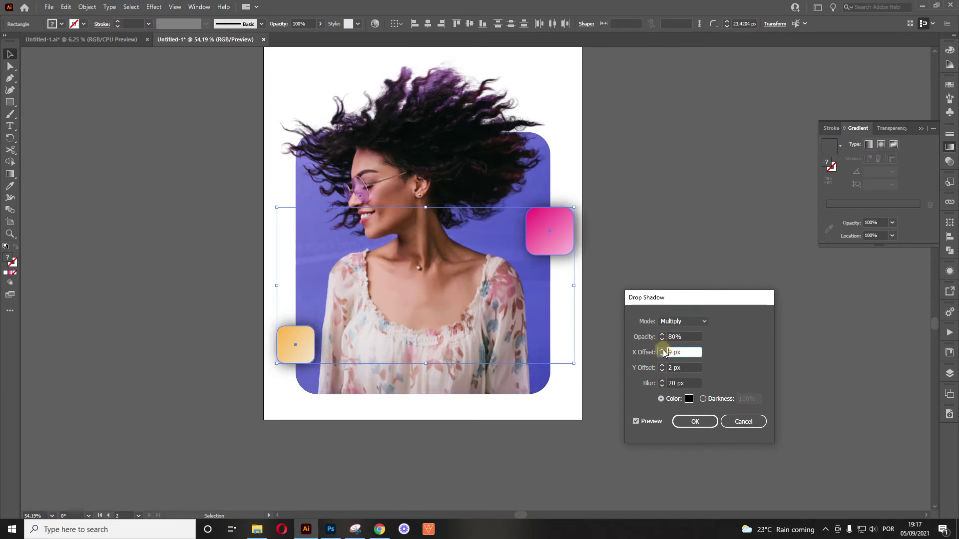
left_click(662, 368)
left_click(662, 367)
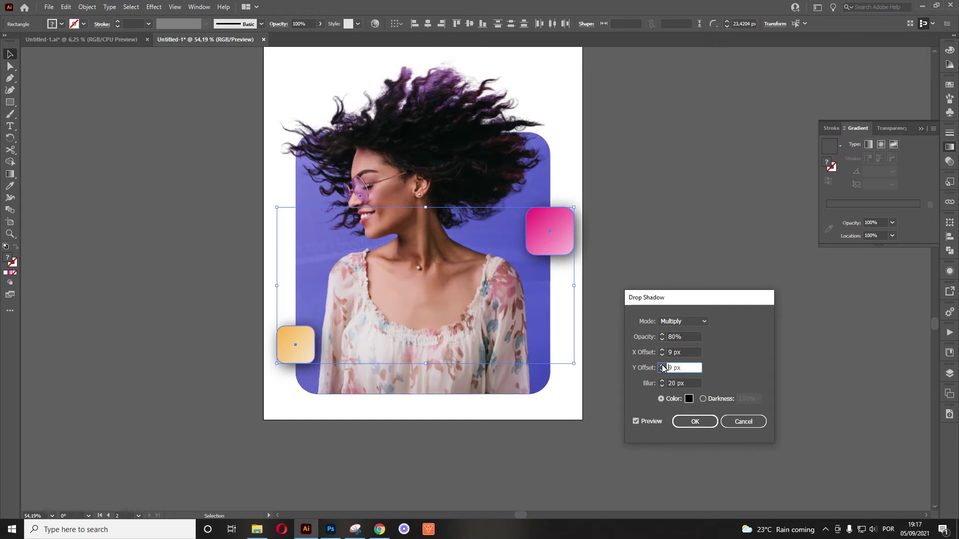
double_click(695, 338)
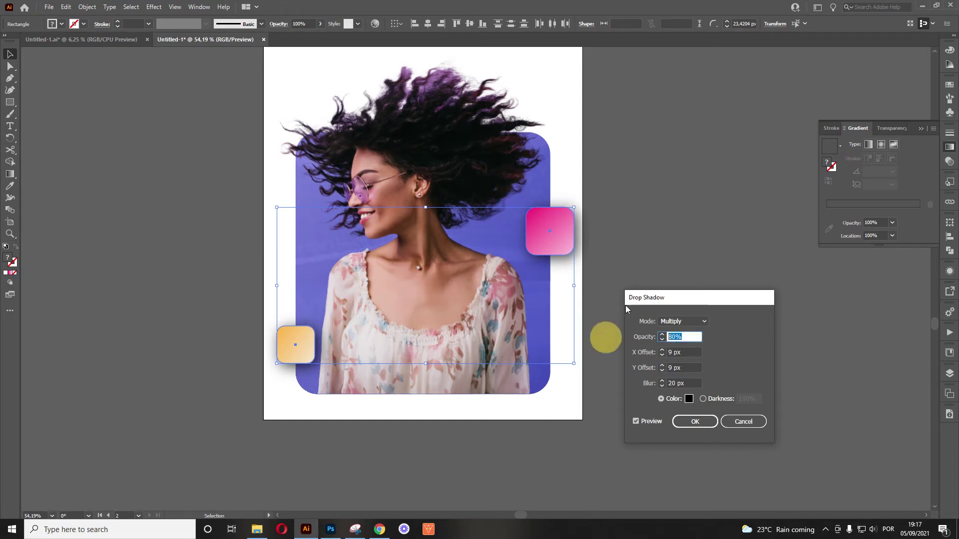
type("25")
key("Tab")
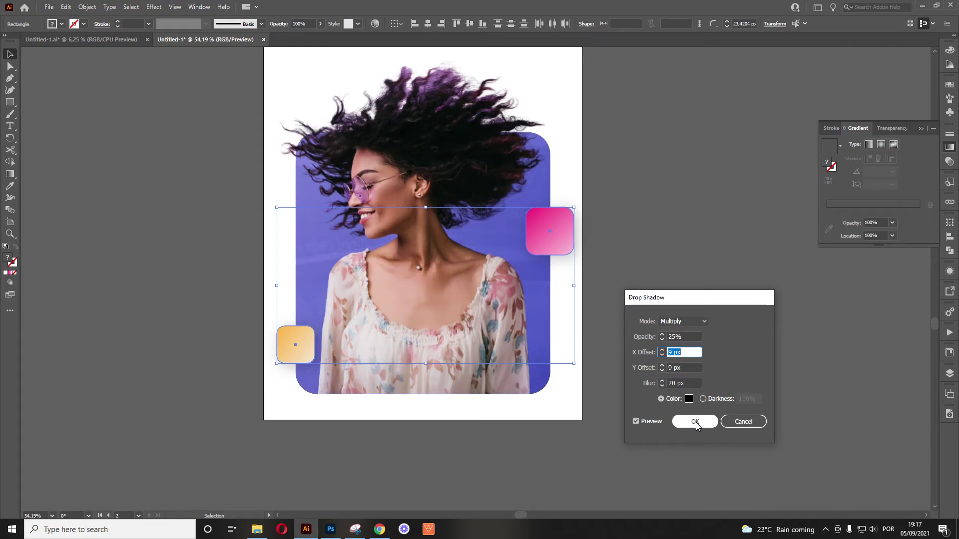
left_click(696, 422)
left_click(631, 299)
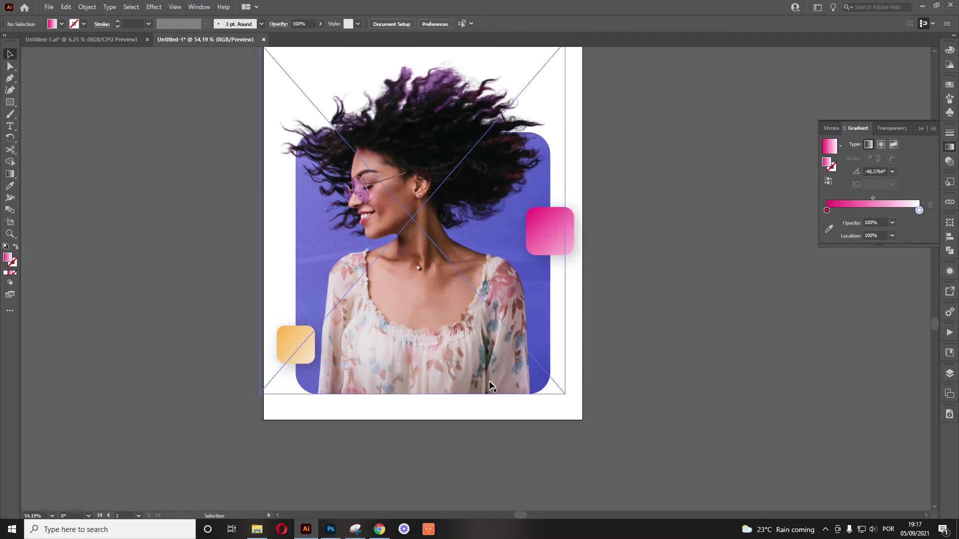
key("z")
left_click_drag(523, 264, 406, 305)
left_click_drag(467, 334, 368, 324)
left_click_drag(530, 277, 615, 348)
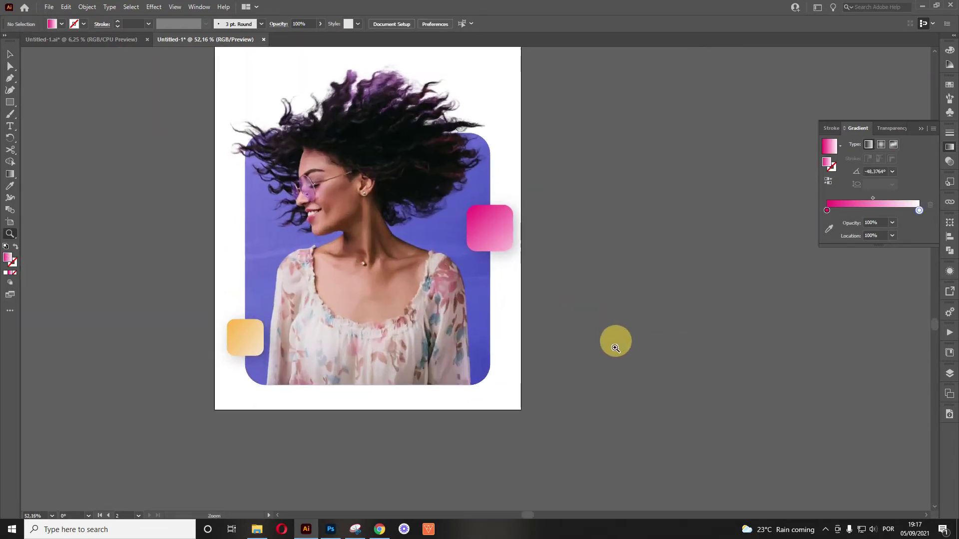
Apply a drop shadow with 25% opacity, 9 px X and Y offsets and 20 px blur to the second artboard's purple background.
key("v")
left_click(489, 344)
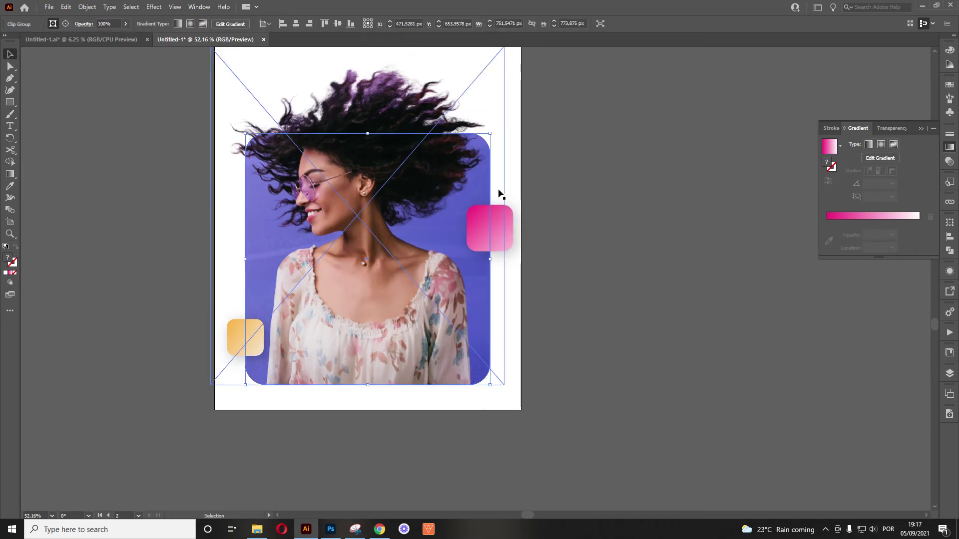
left_click(153, 6)
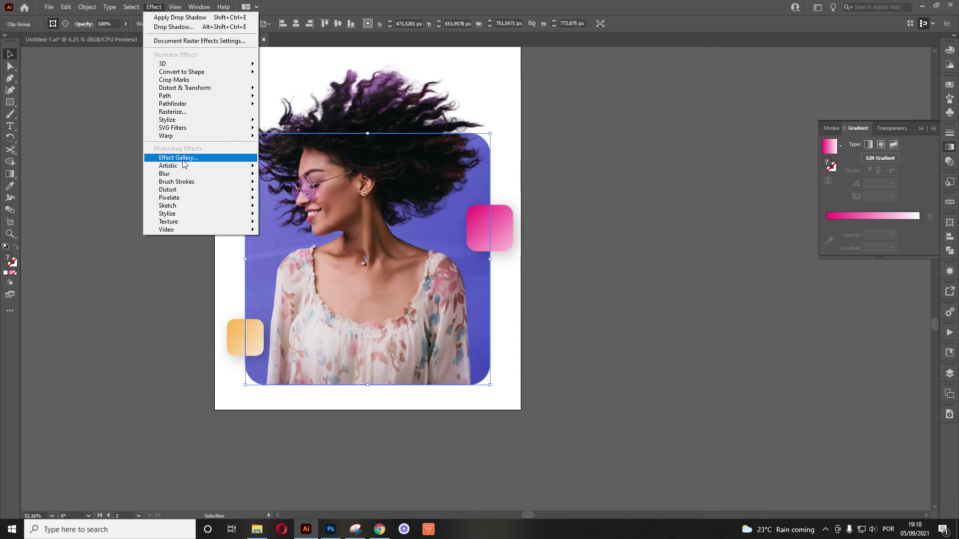
mouse_move(198, 120)
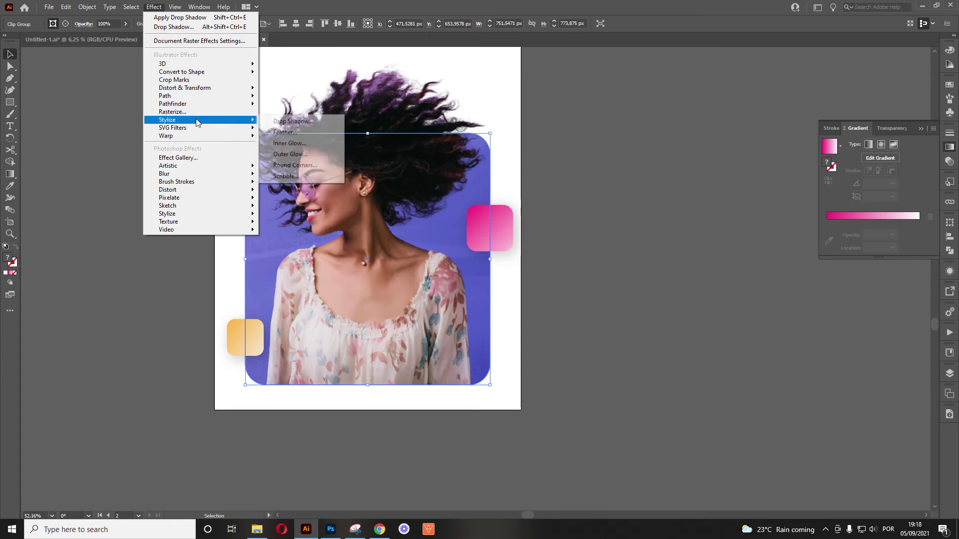
left_click(293, 122)
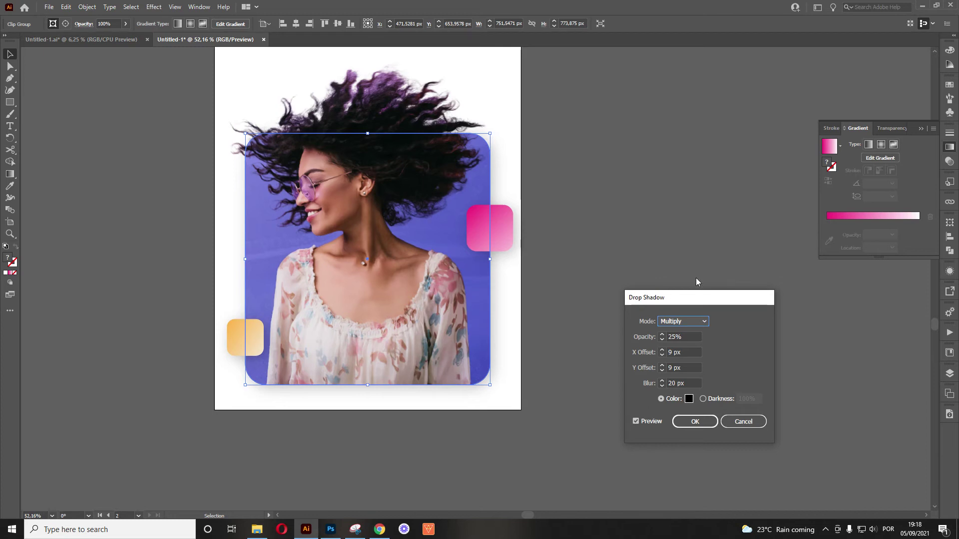
left_click(695, 422)
left_click(607, 293)
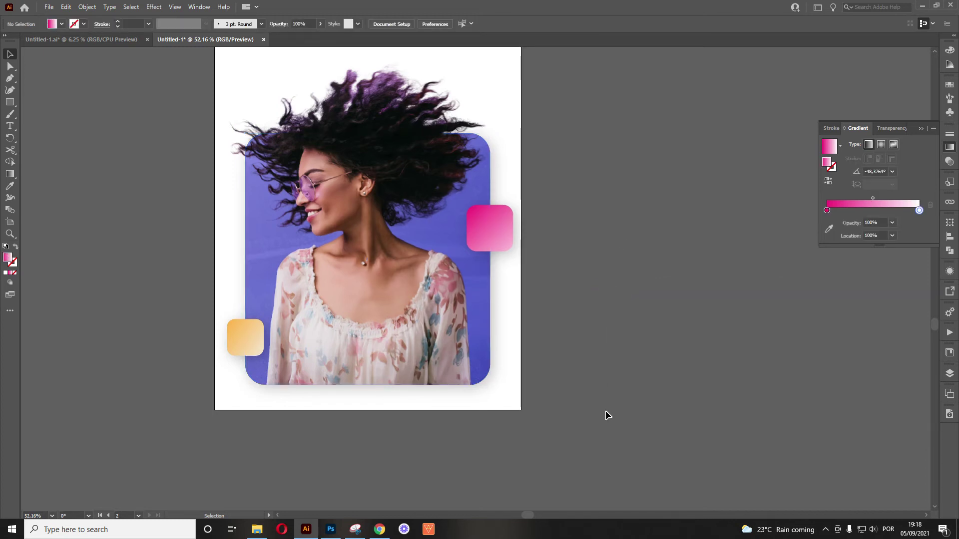
Start a drop shadow on the second artboard's cutout woman with 100% opacity and a 15 px blur.
left_click(442, 157)
left_click(574, 306)
key("space")
left_click_drag(575, 287, 603, 310)
left_click(422, 87)
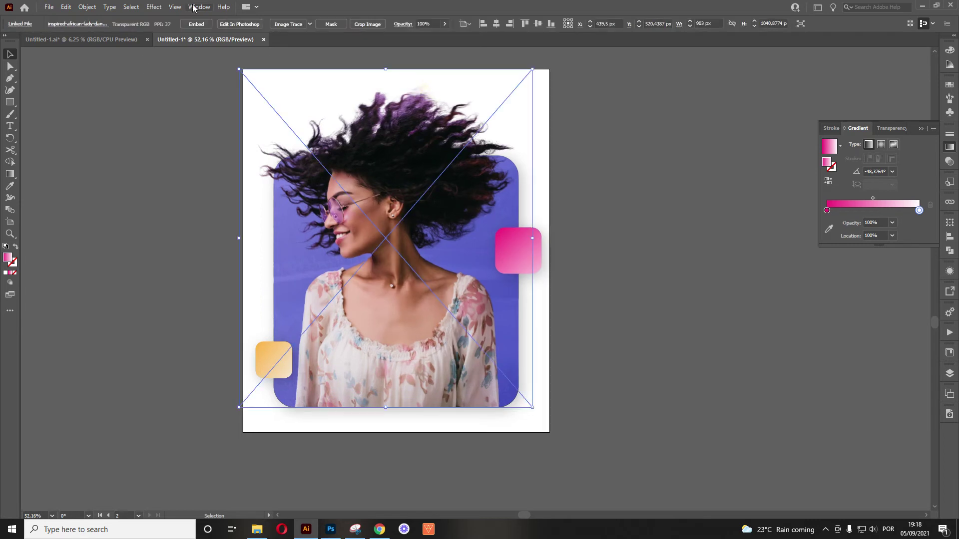
left_click(154, 6)
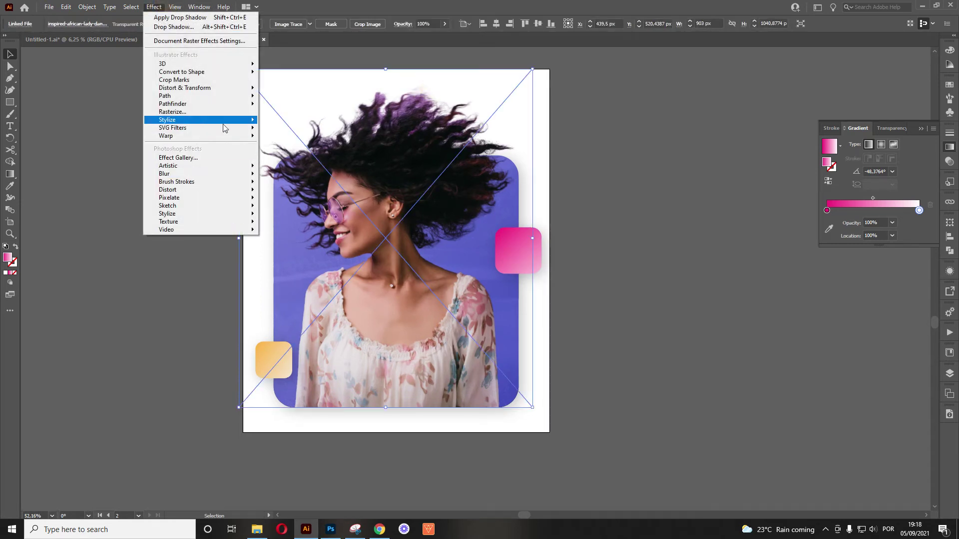
left_click(280, 120)
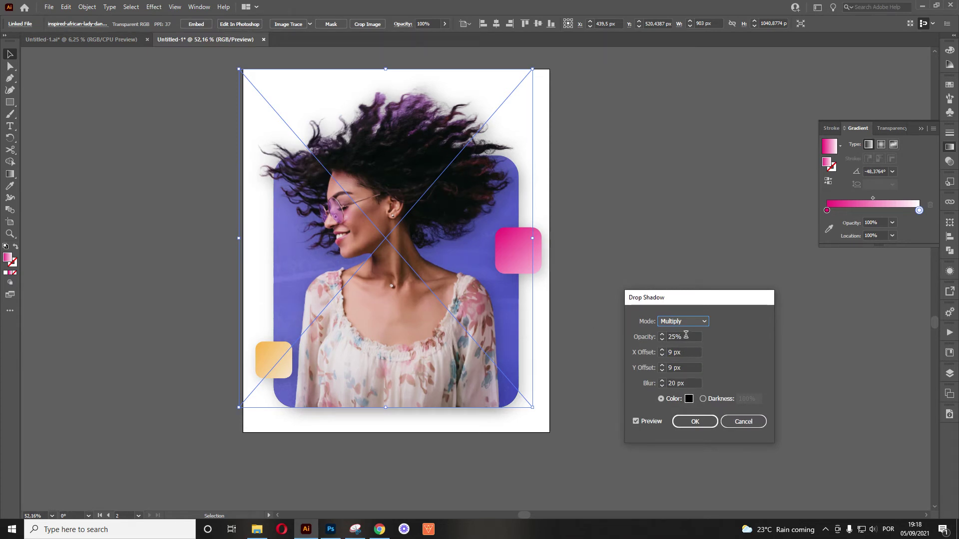
key("Tab")
key("Tab")
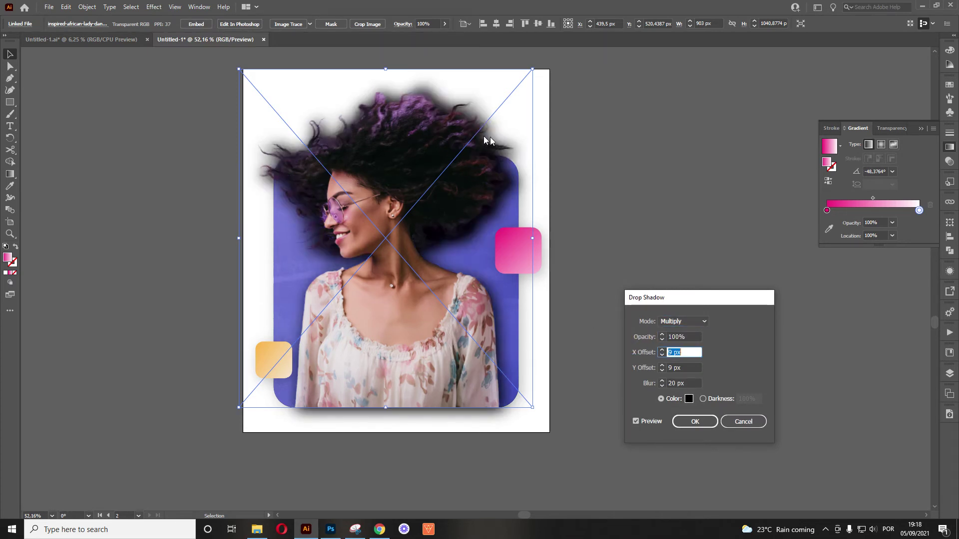
key("Tab")
key("Tab")
type("15")
key("Tab")
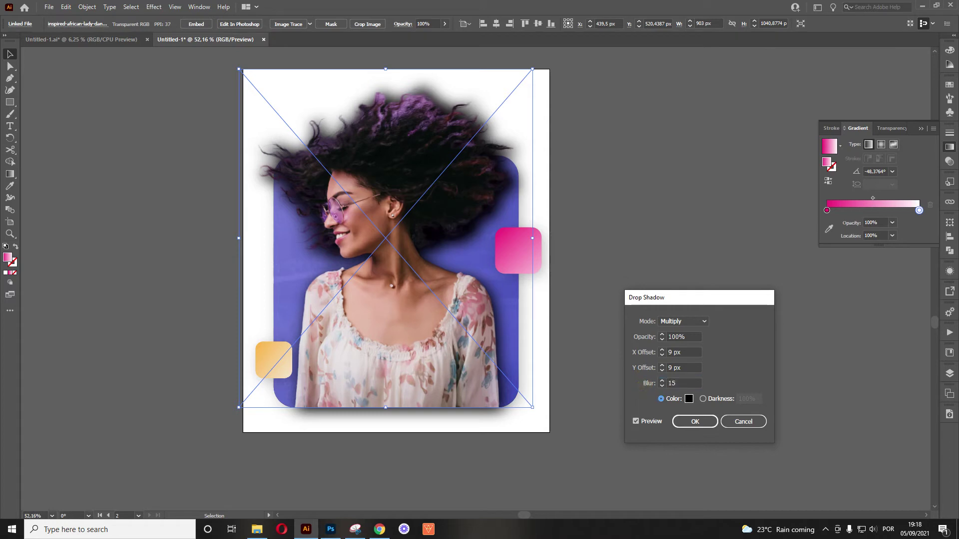
Set the woman's drop shadow offsets to 12 px in X and 18 px in Y.
left_click(670, 353)
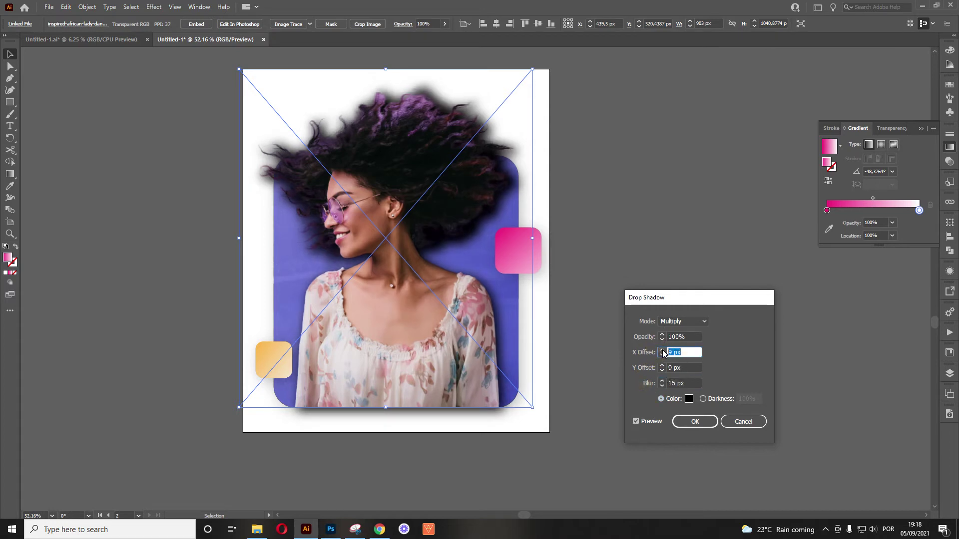
left_click(664, 354)
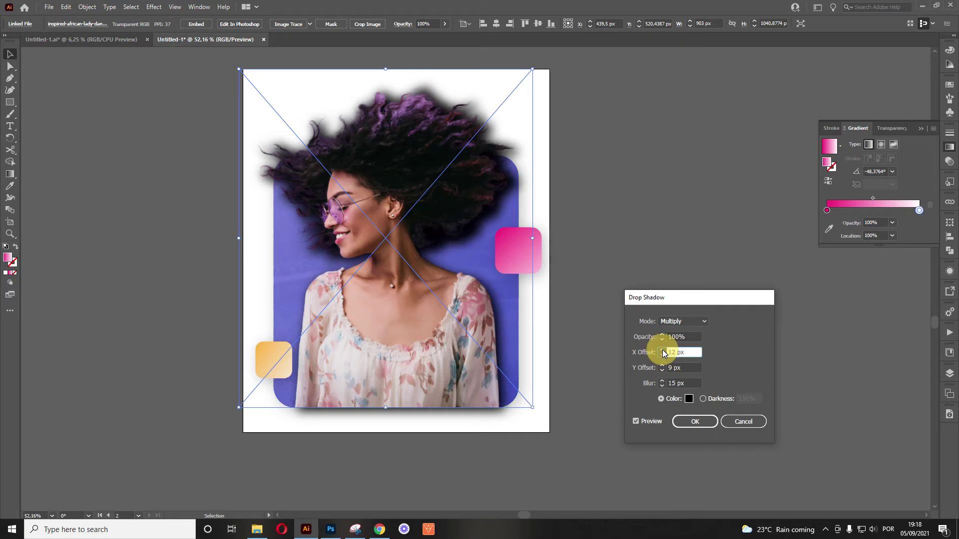
left_click(663, 368)
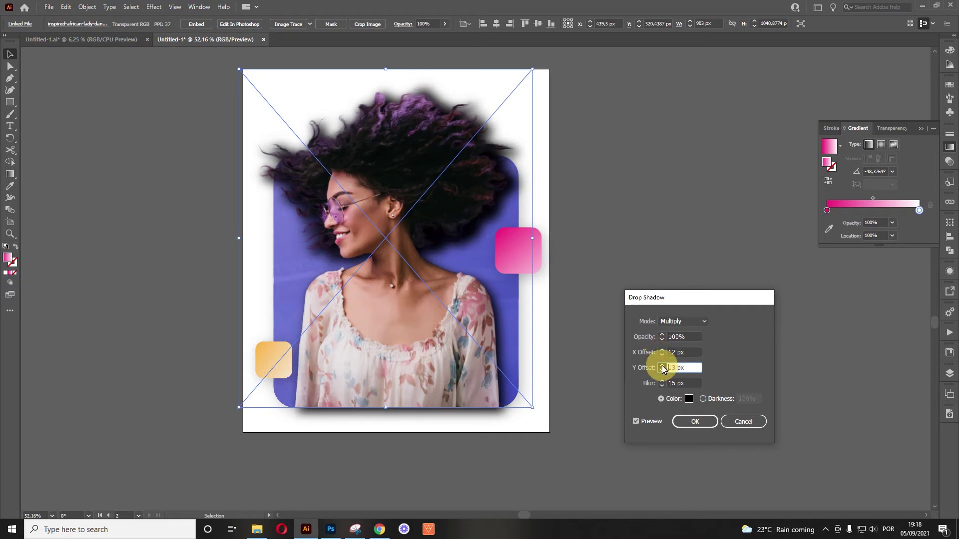
left_click(662, 366)
left_click(662, 366)
left_click(662, 365)
left_click(662, 366)
left_click(662, 365)
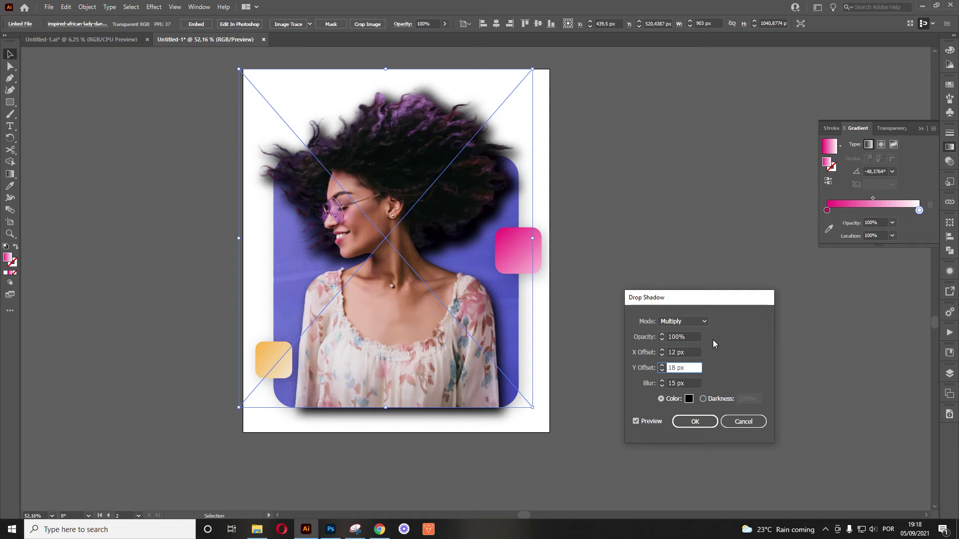
Try opacities of 15% and 20% for the woman's drop shadow.
left_click(616, 334)
type("15")
key("Tab")
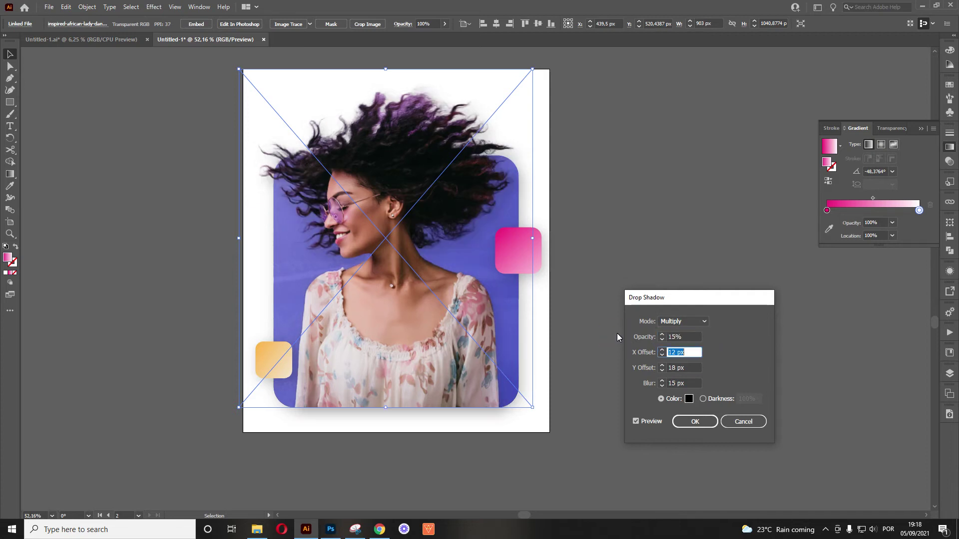
left_click(589, 342)
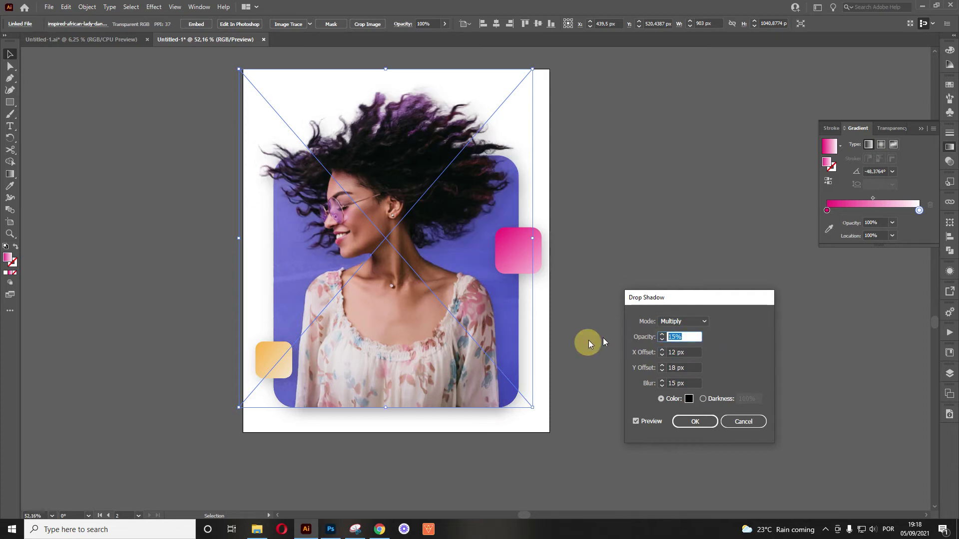
type("20")
key("Tab")
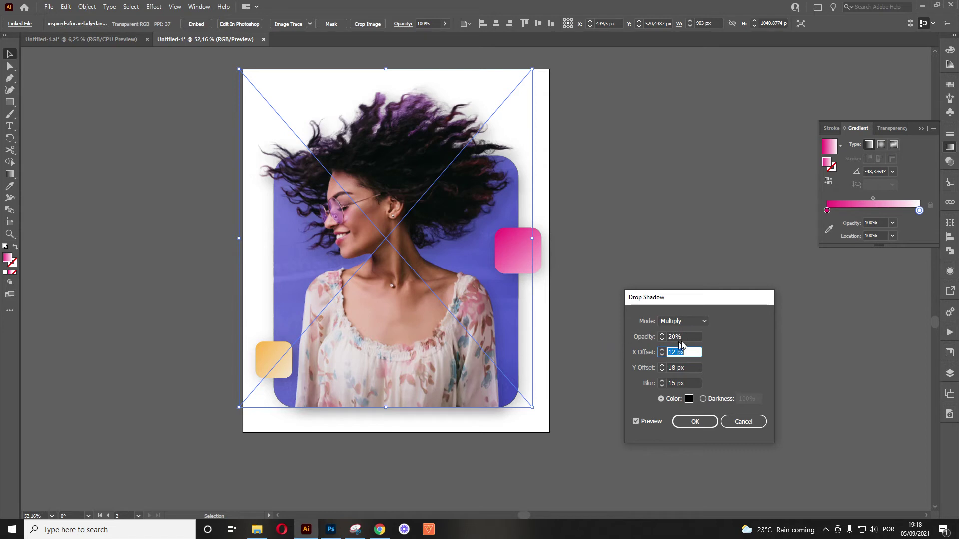
Set the drop shadow's opacity to 18%, apply it to the woman and deselect her.
left_click(590, 328)
key("Tab")
key("Tab")
key("Tab")
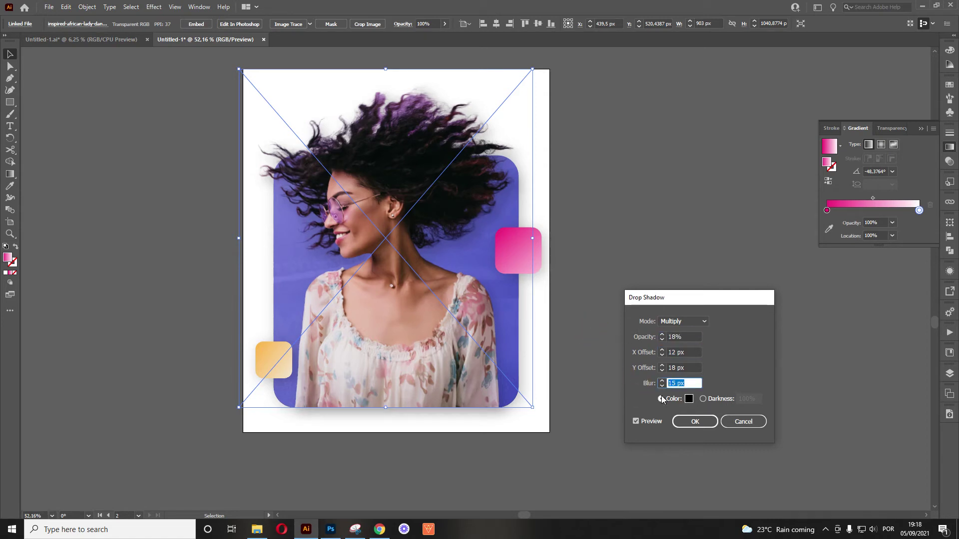
left_click(695, 422)
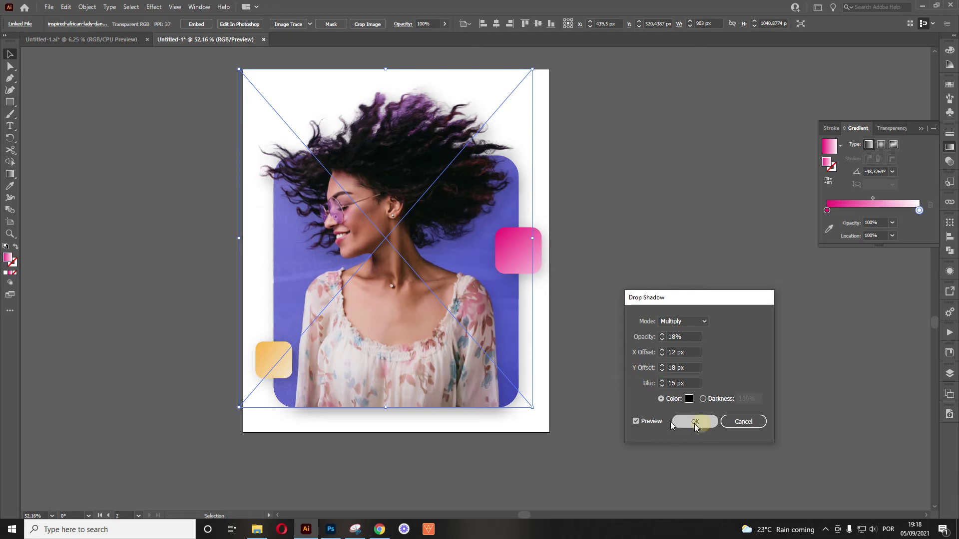
left_click(619, 371)
Examine up close the drop shadows below the woman and along the purple background's lower edge.
key("z")
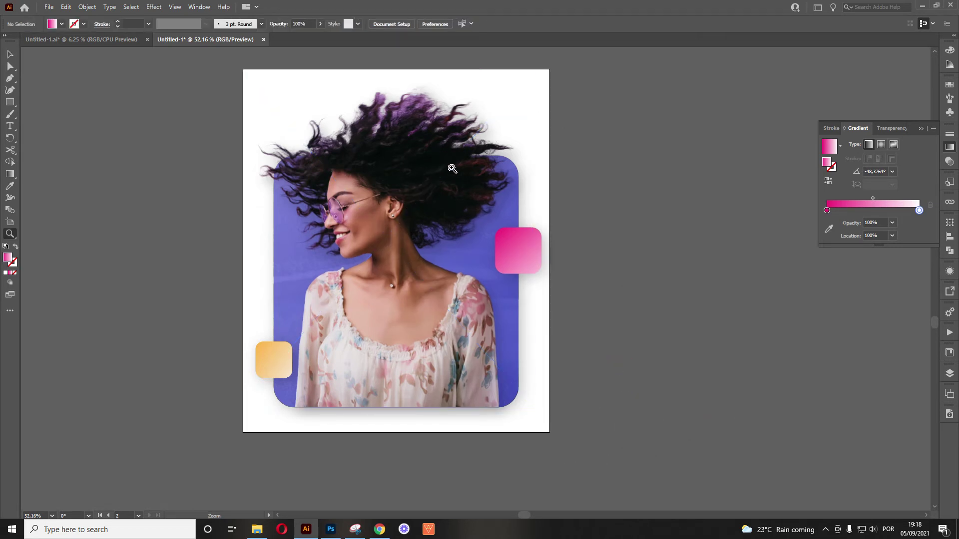
left_click_drag(451, 169, 492, 195)
left_click_drag(527, 328, 499, 288)
key("v")
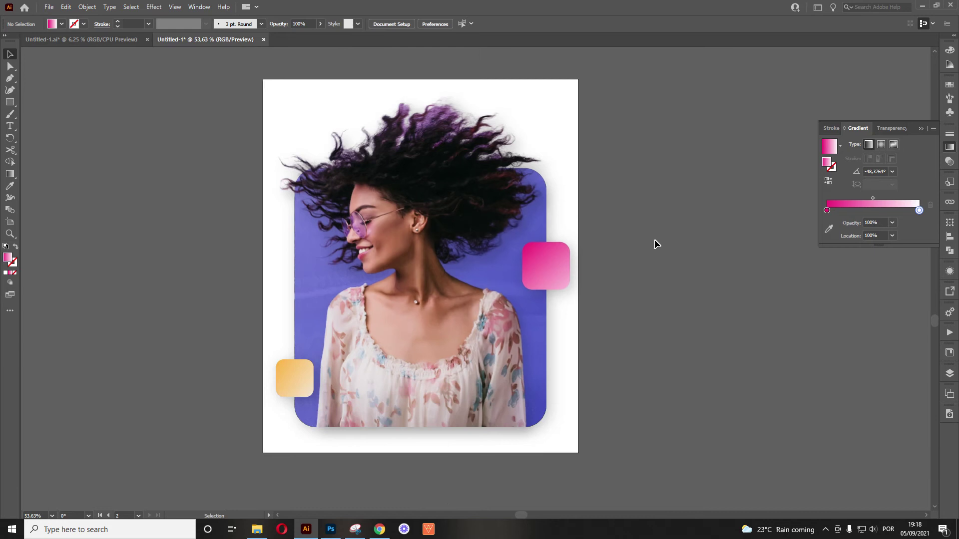
key("z")
left_click_drag(419, 484, 503, 466)
key("v")
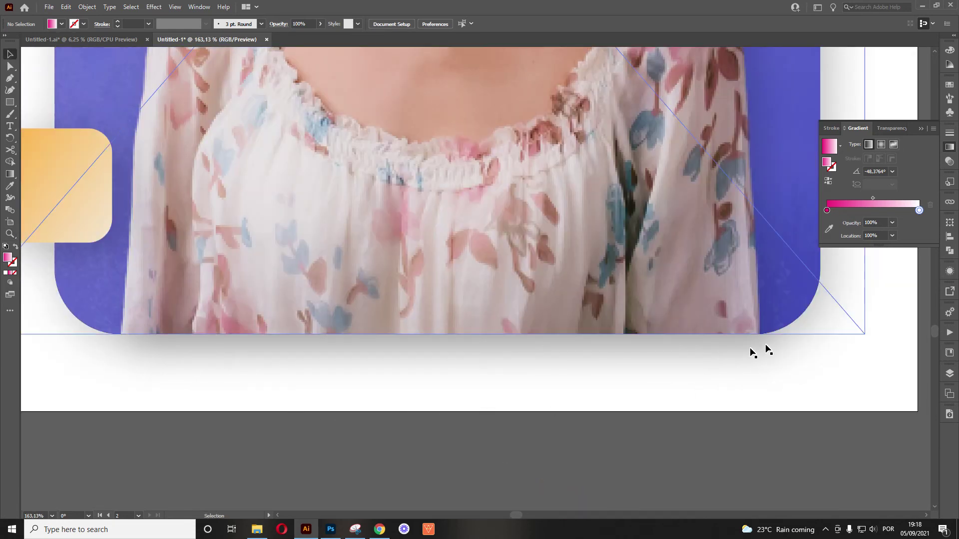
left_click(438, 200)
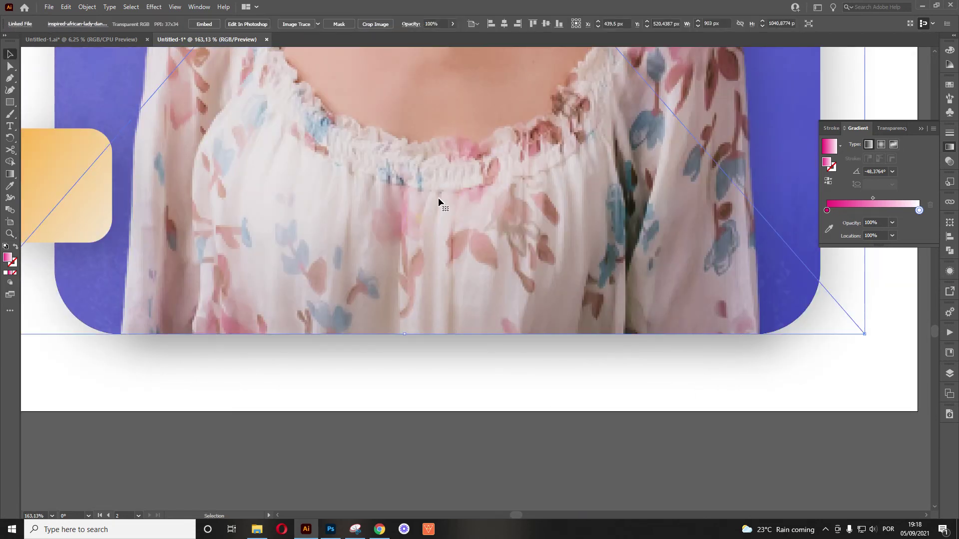
key("z")
left_click_drag(536, 270, 429, 321)
key("v")
left_click(579, 375)
key("z")
left_click(592, 308, "alt")
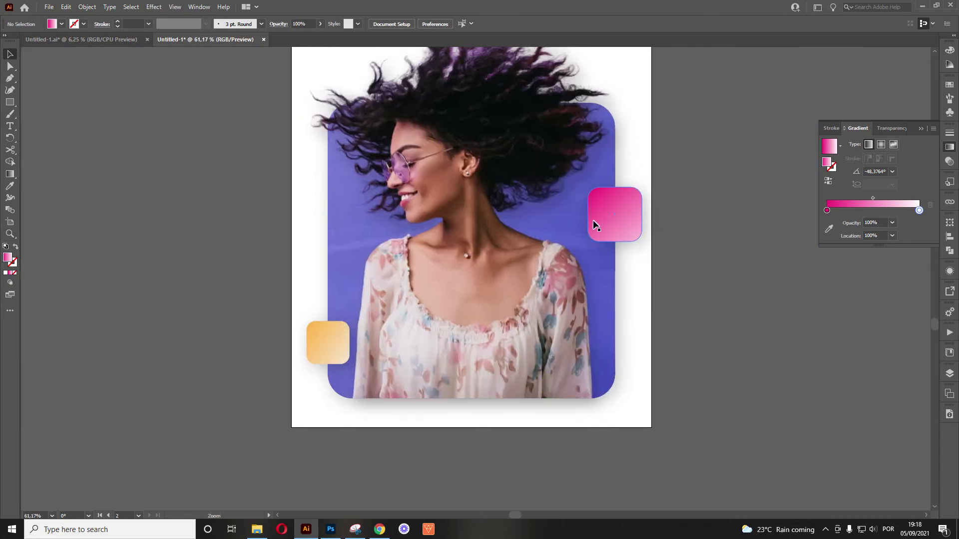
Compare the second artboard's composition with the first and check the font of the first artboard's "Live The Moment" text.
key("v")
left_click(614, 271)
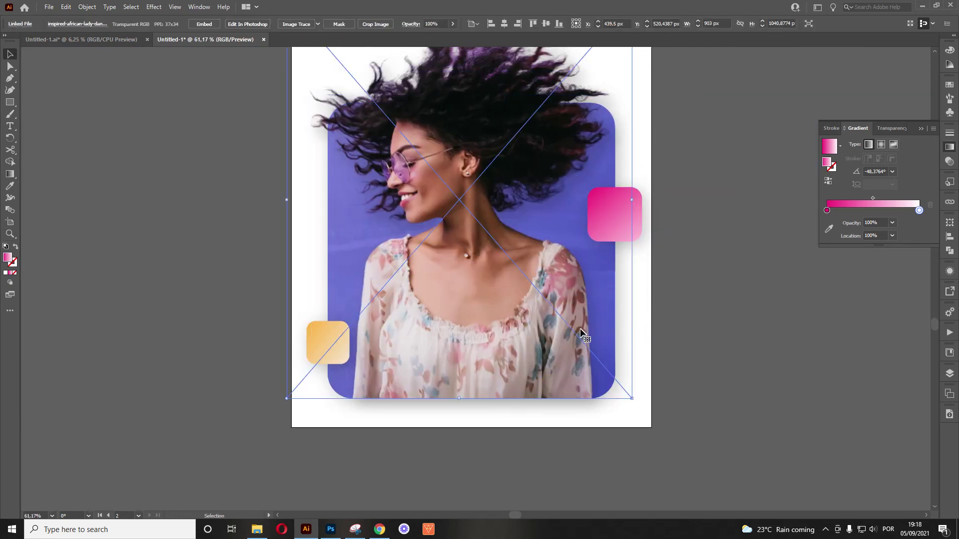
key("z")
left_click_drag(486, 213, 405, 244)
key("v")
left_click(349, 403)
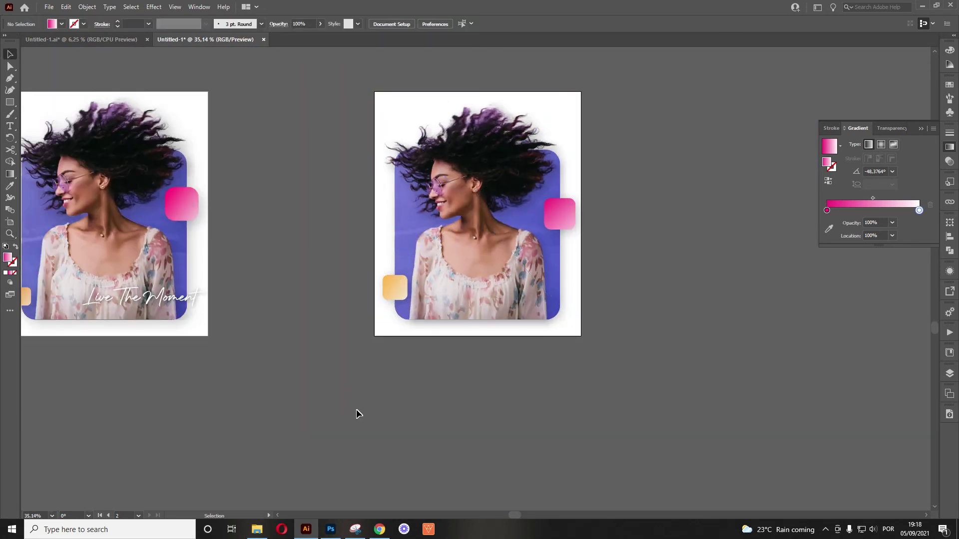
key("space")
left_click_drag(365, 389, 392, 403)
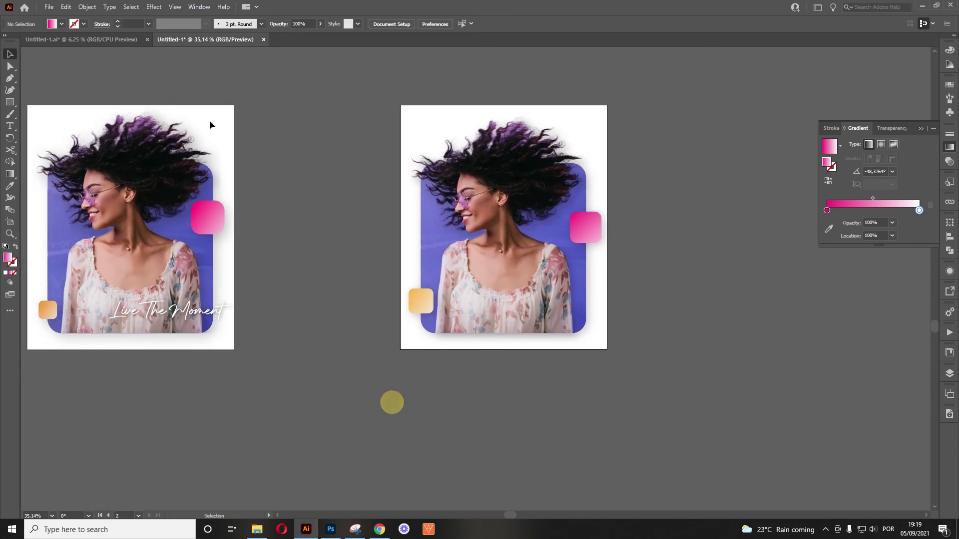
left_click(188, 321)
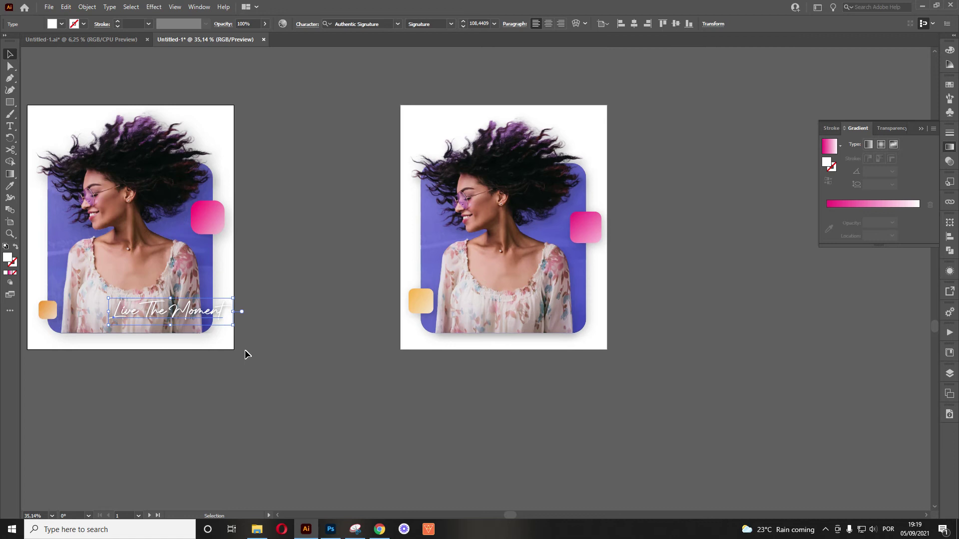
Add the text "Live The Moment" in the empty area beside the second artboard.
left_click_drag(543, 374, 331, 359)
key("t")
left_click(450, 297)
type("Live ")
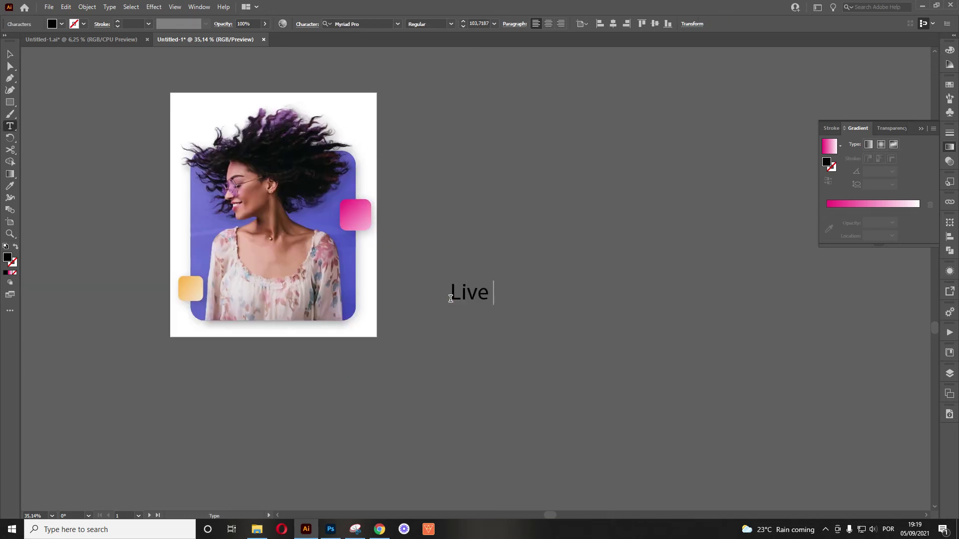
type("The Moment")
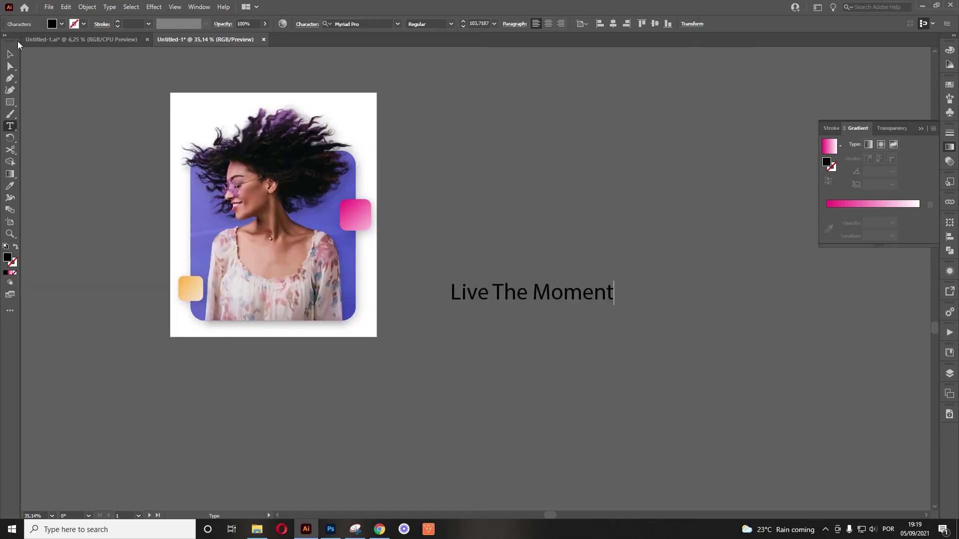
Set the new text's font to Authentic Signature and scale it up to about 146 pt.
left_click(10, 53)
left_click(375, 22)
type("authe")
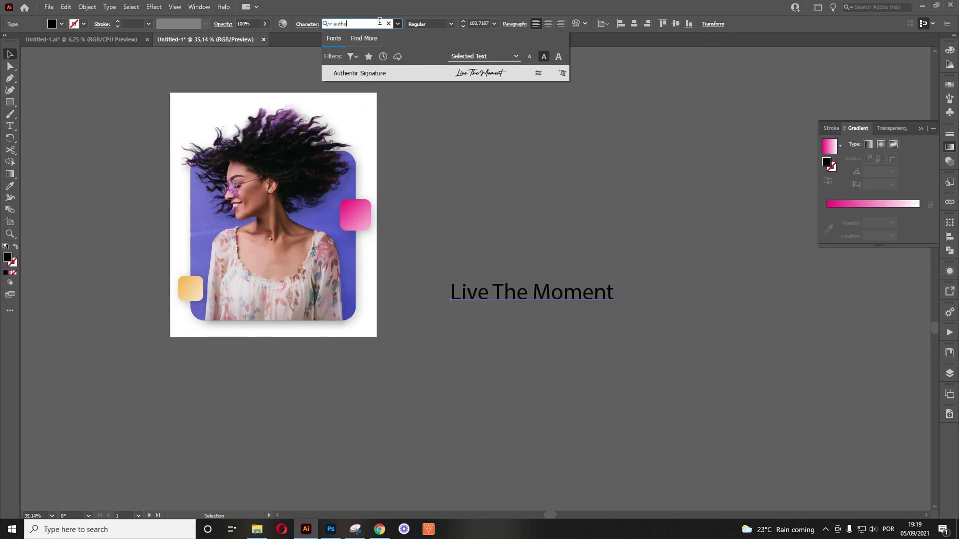
left_click(489, 74)
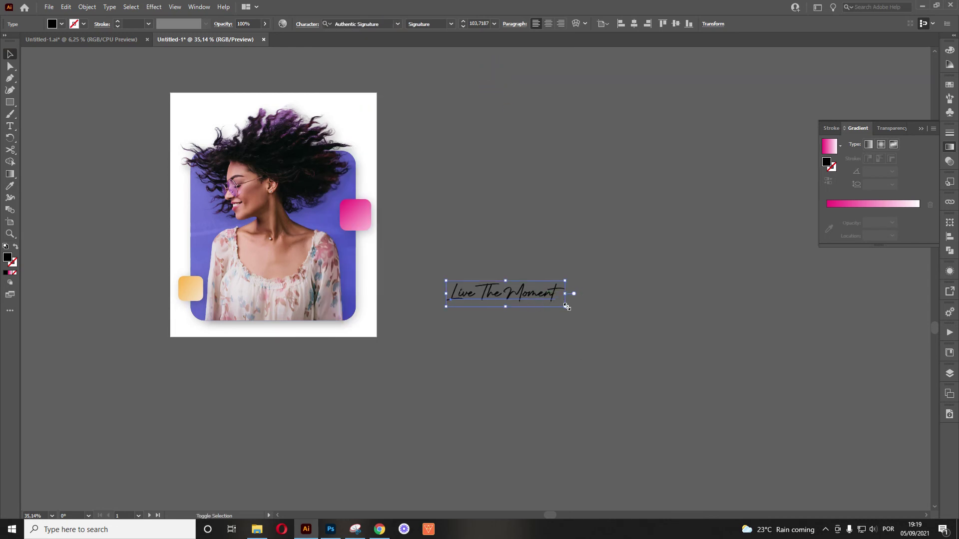
left_click_drag(566, 307, 537, 300)
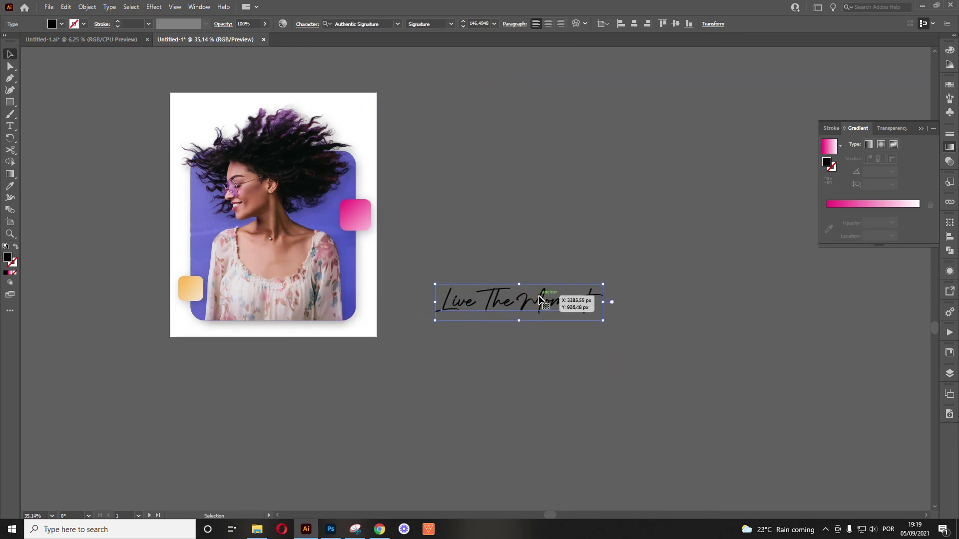
Fill the "Live The Moment" text with white (#FFFFFF) and apply a Multiply drop shadow to it.
double_click(8, 257)
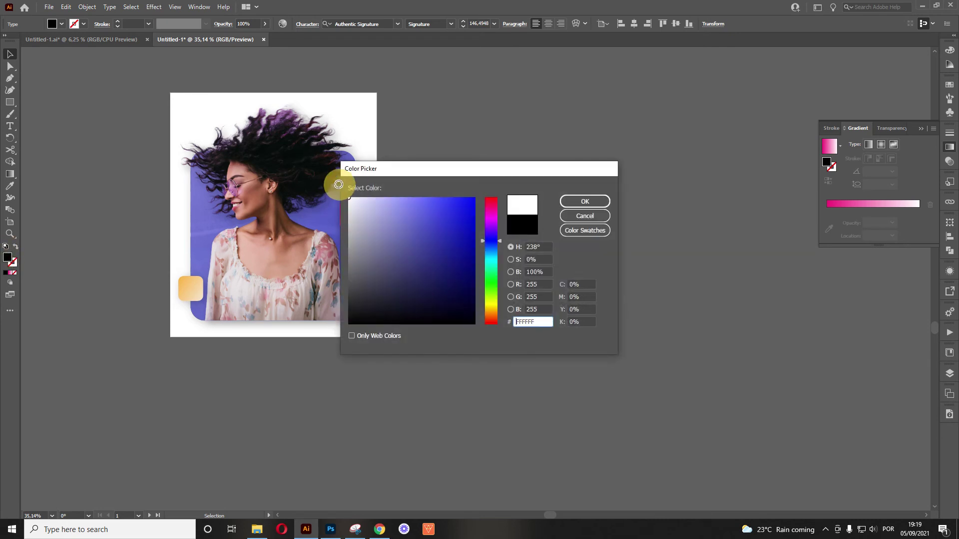
left_click(585, 202)
left_click(154, 7)
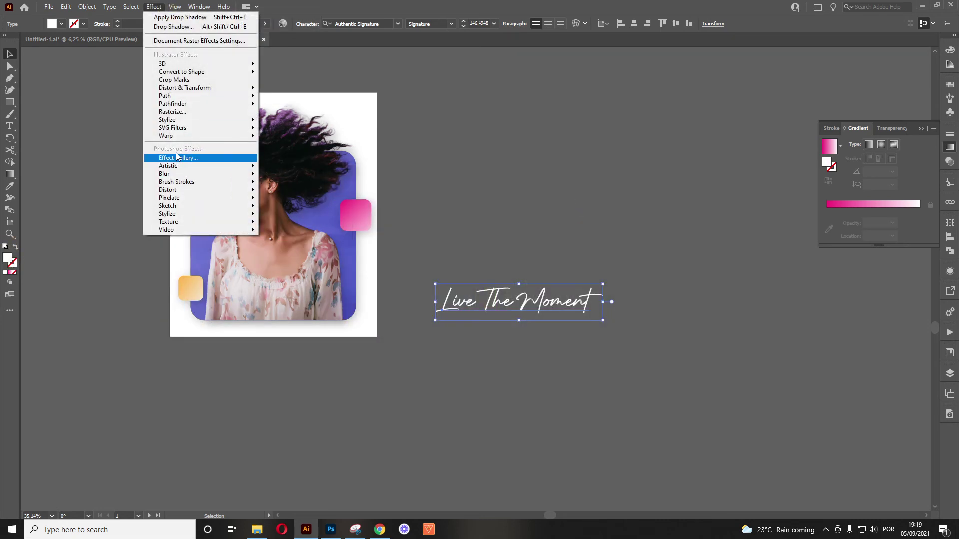
mouse_move(179, 121)
left_click(294, 123)
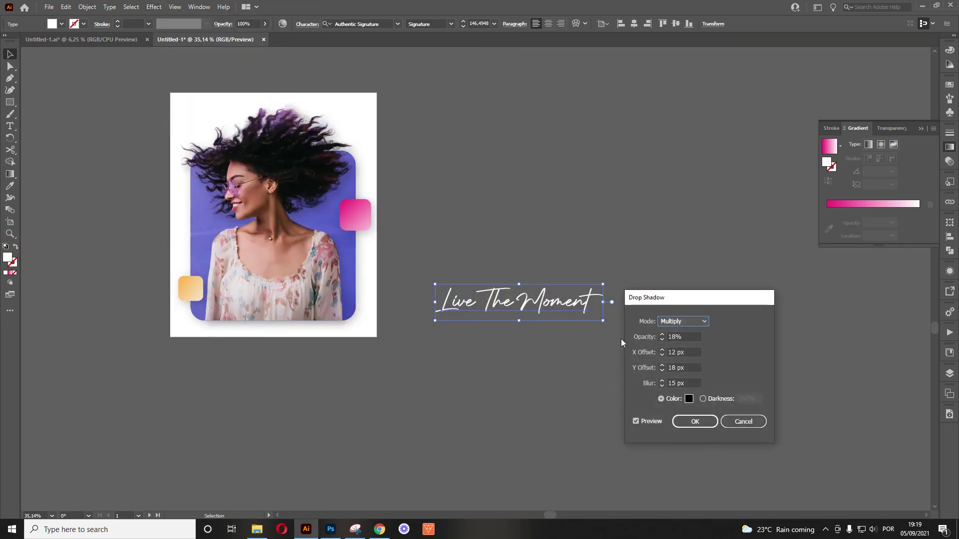
left_click(698, 425)
Reopen the text's Drop Shadow effect for editing and set its opacity to 100%.
key("ctrl+space")
left_click_drag(583, 320, 653, 398)
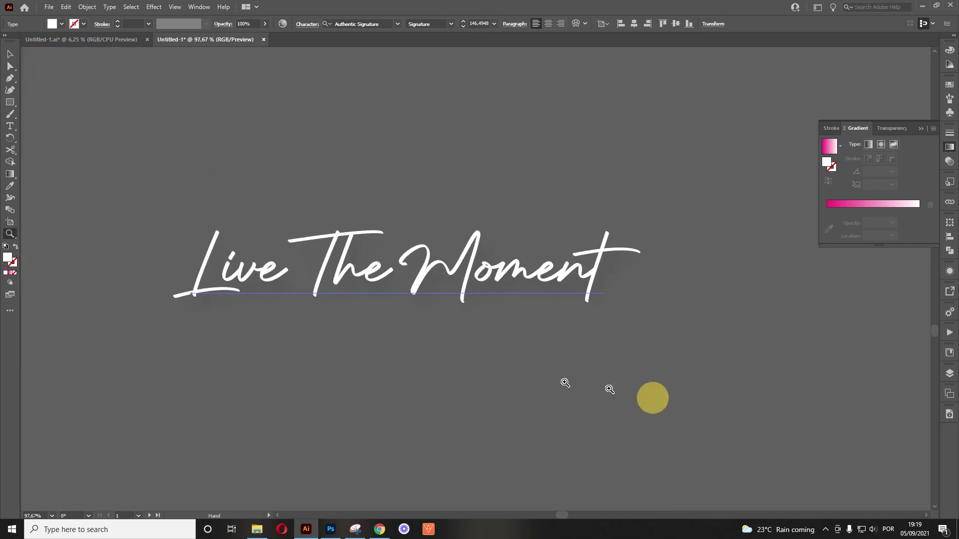
left_click_drag(413, 280, 448, 300)
left_click(526, 276)
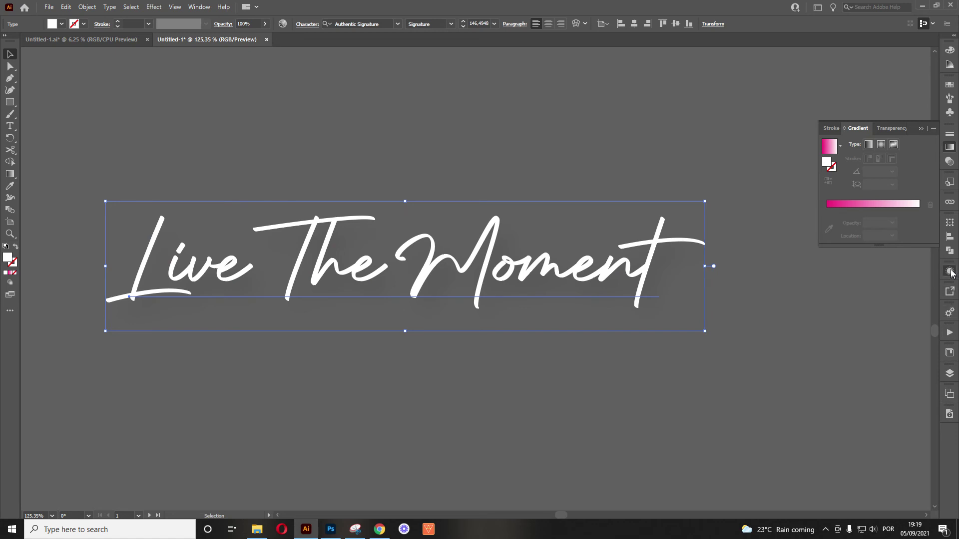
left_click_drag(950, 272, 949, 133)
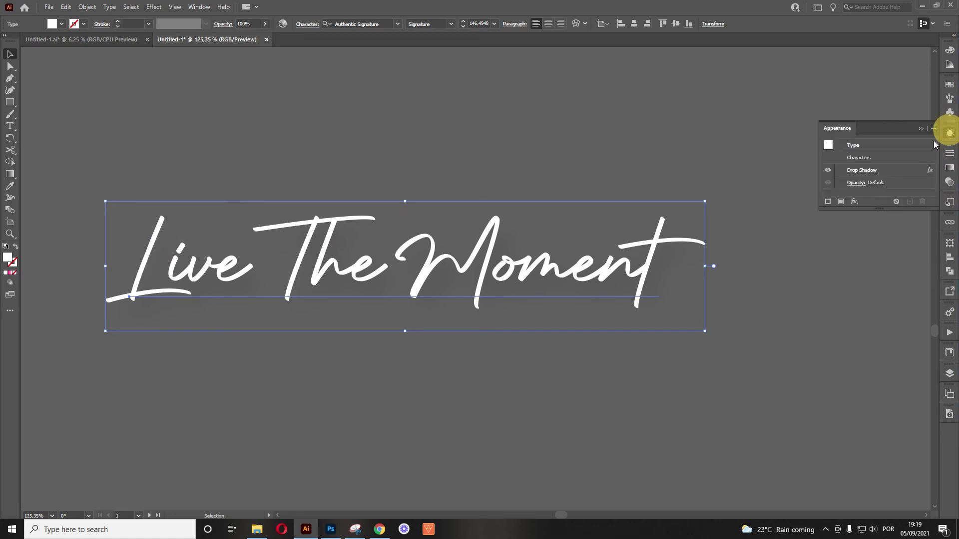
left_click(869, 170)
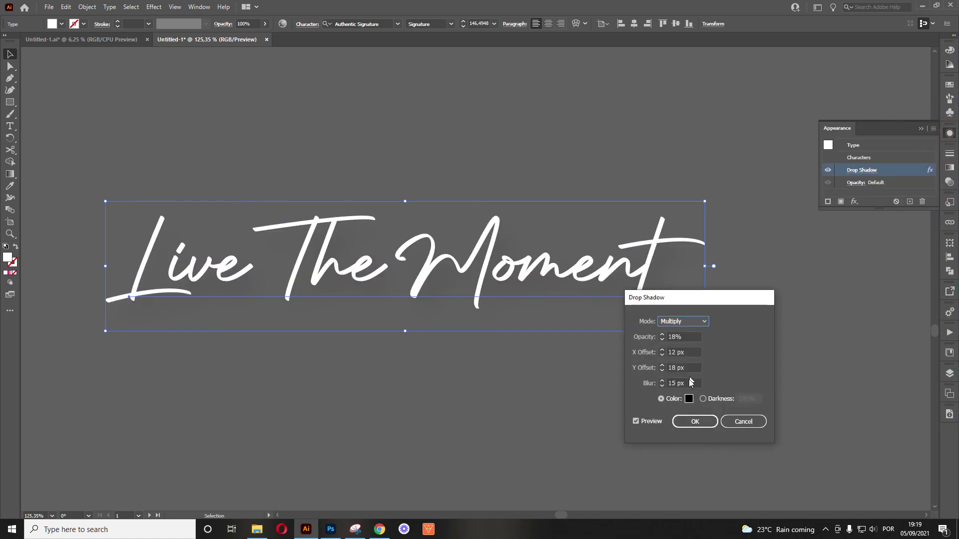
key("Tab")
type("100")
key("Tab")
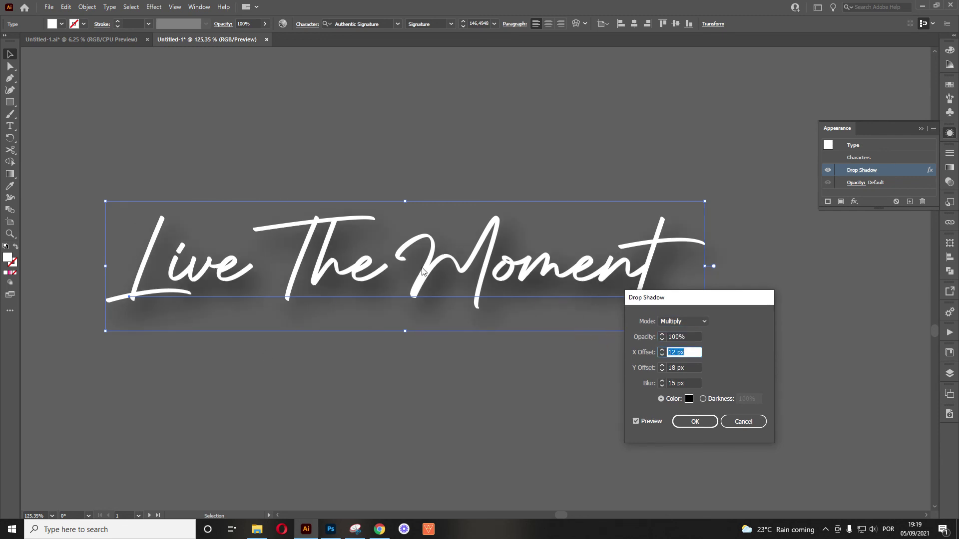
Set the text shadow's blur to 5 px and both its X and Y offsets to 3 px.
left_click(647, 382)
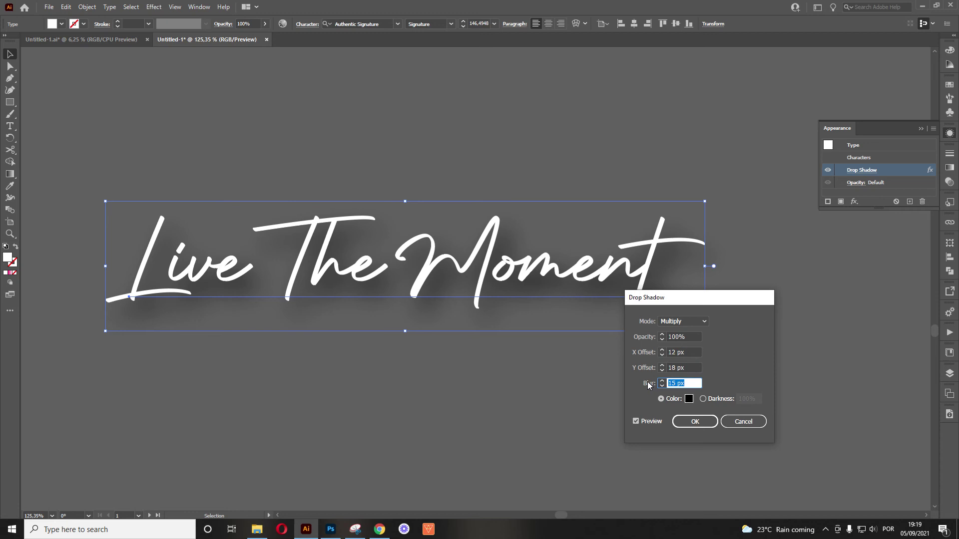
type("5")
key("Tab")
left_click(630, 351)
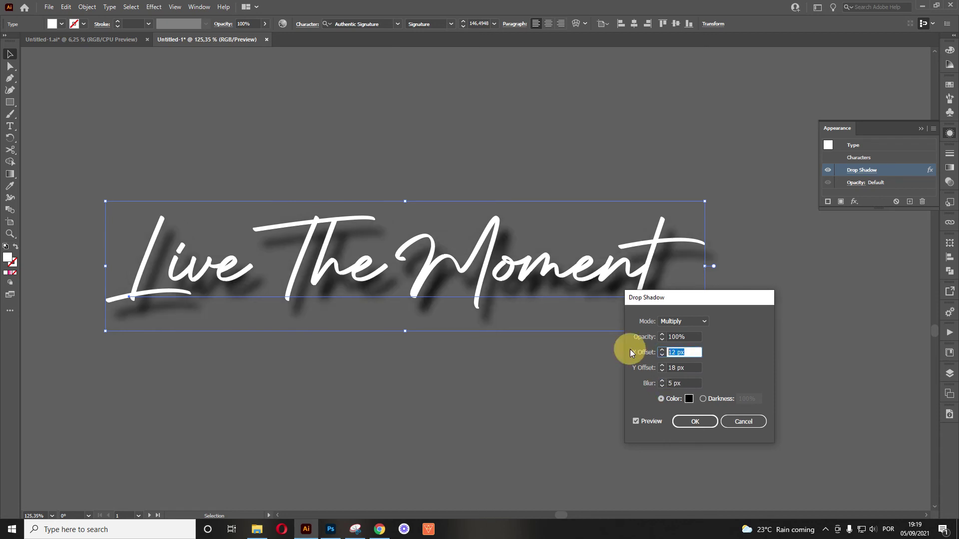
type("3")
key("Tab")
type("3")
key("Tab")
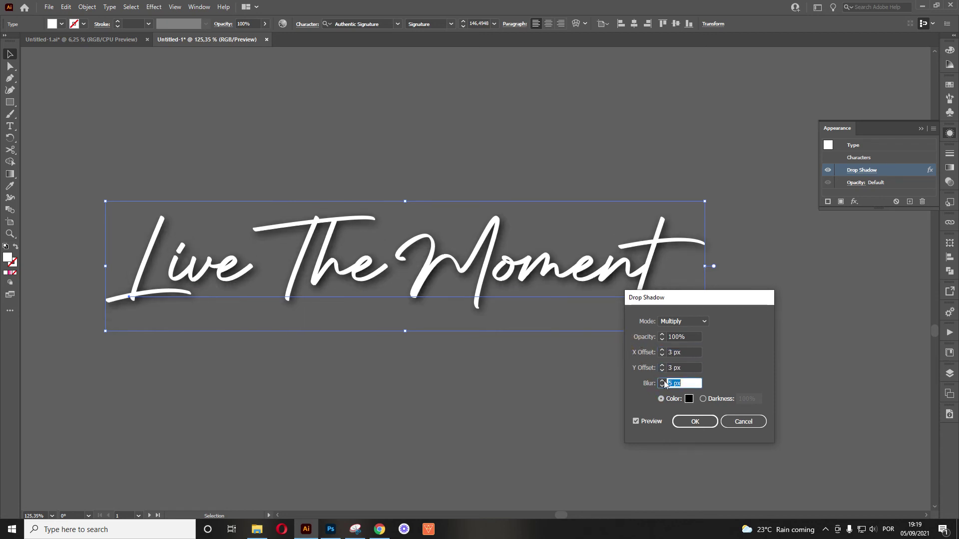
Change the text shadow's blur to 8 px and its Y offset to 7 px.
type("10")
key("Tab")
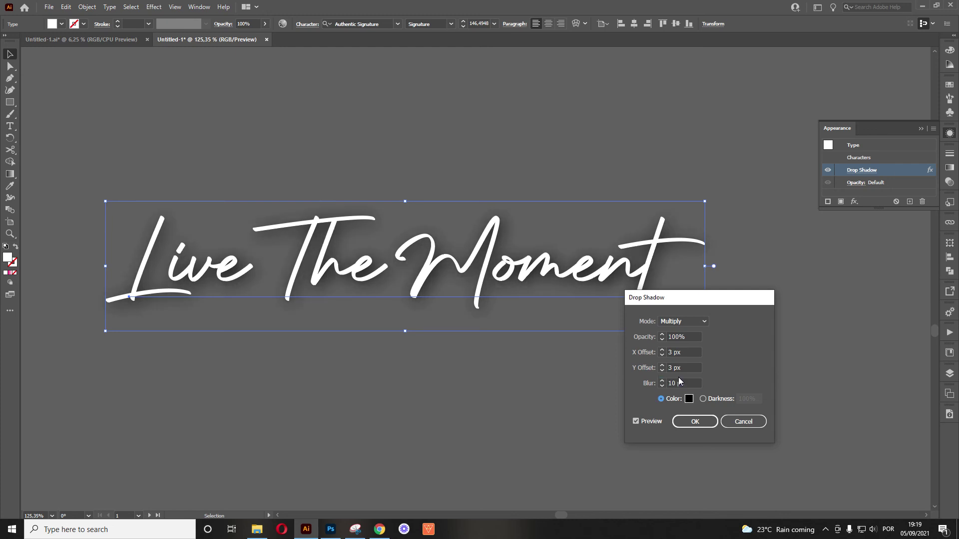
key("shift+Tab")
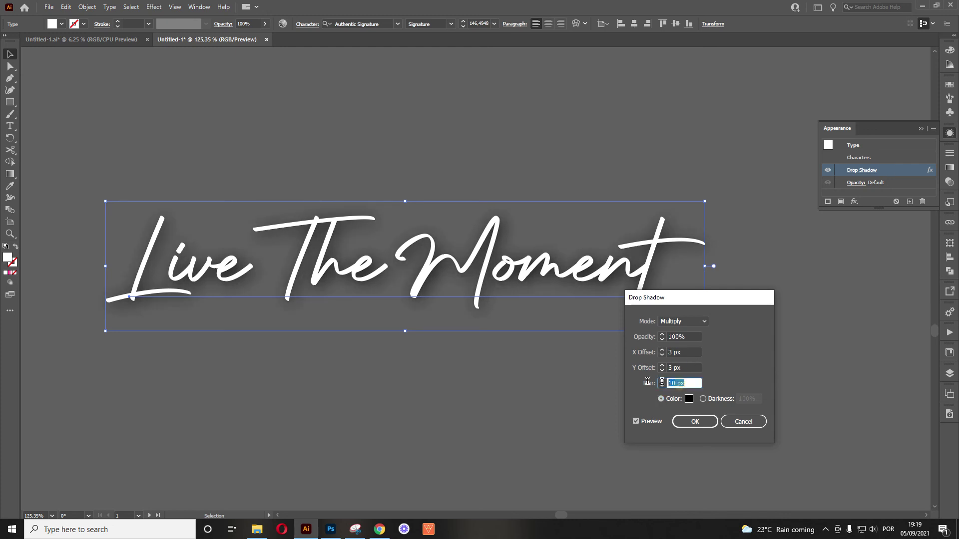
type("8")
key("Tab")
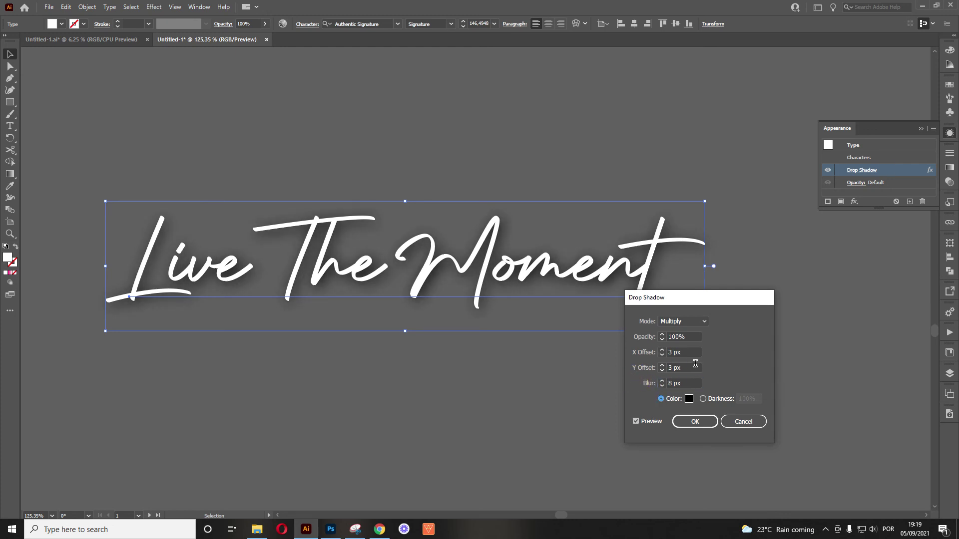
left_click(662, 365)
left_click(662, 365)
left_click(662, 365)
left_click(662, 365)
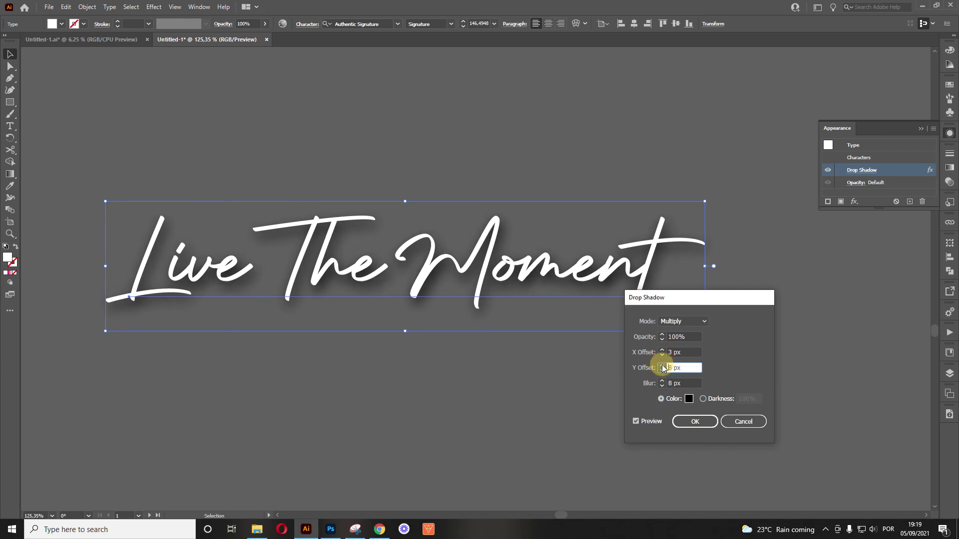
left_click(661, 366)
left_click(663, 370)
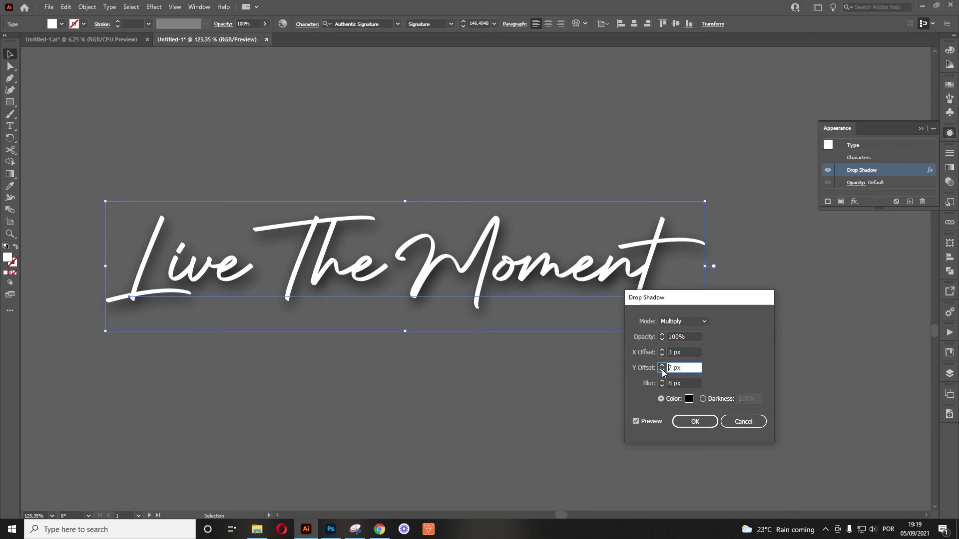
Lower the text shadow's opacity to 30% and apply the shadow settings.
double_click(691, 339)
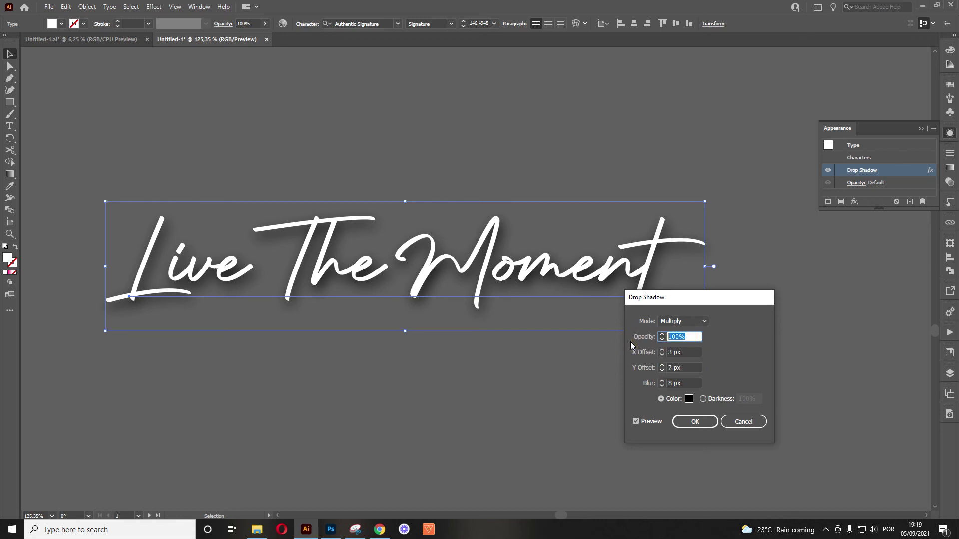
type("25")
key("Tab")
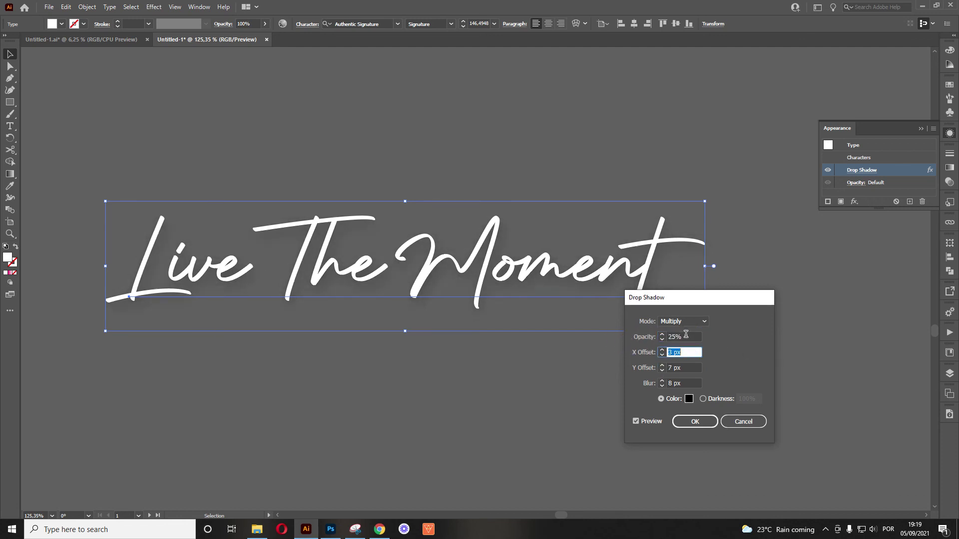
left_click(628, 332)
type("30")
key("Tab")
left_click(704, 421)
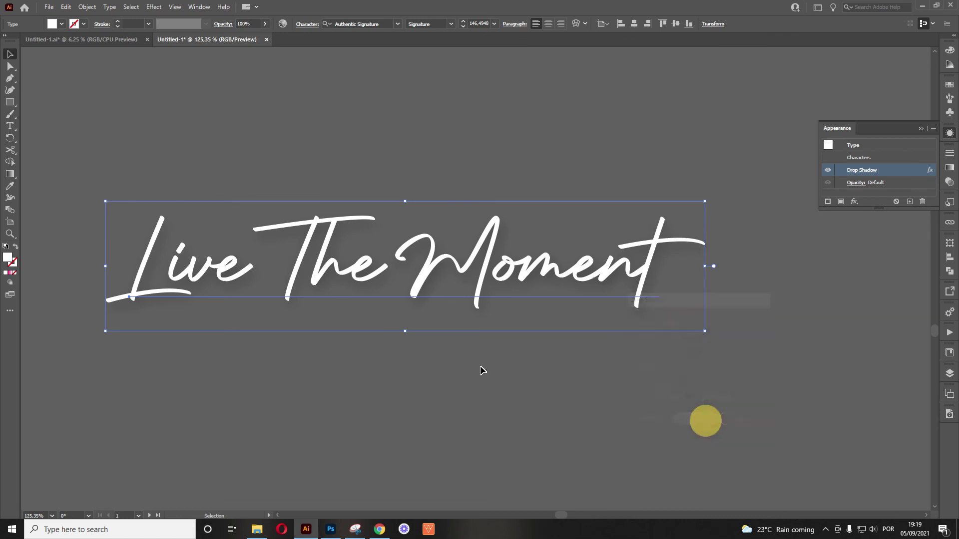
Place the text across the purple background's lower right edge on the second artboard, scaled down to about 127 pt.
left_click_drag(481, 370, 440, 368)
left_click_drag(602, 306, 431, 304)
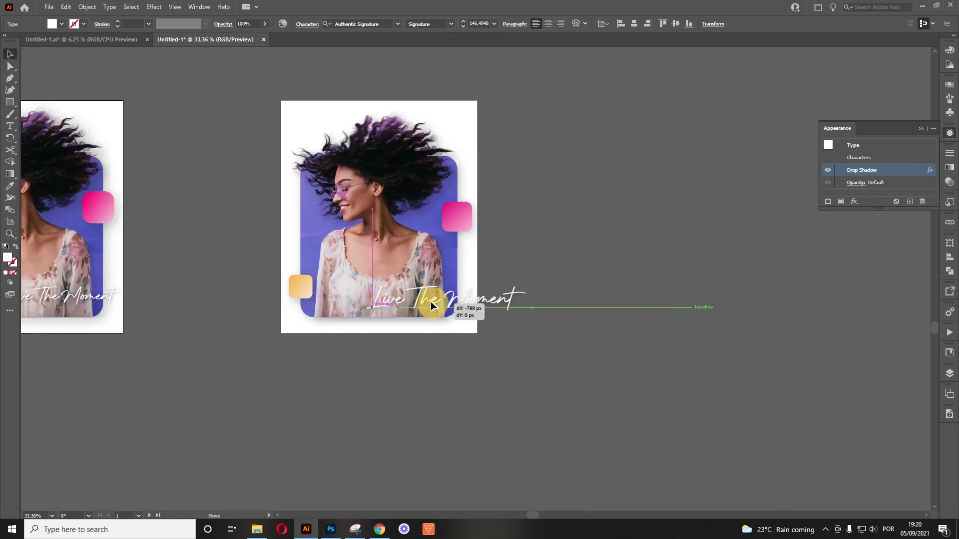
left_click_drag(520, 316, 499, 312)
scroll(499, 313, "up", 3)
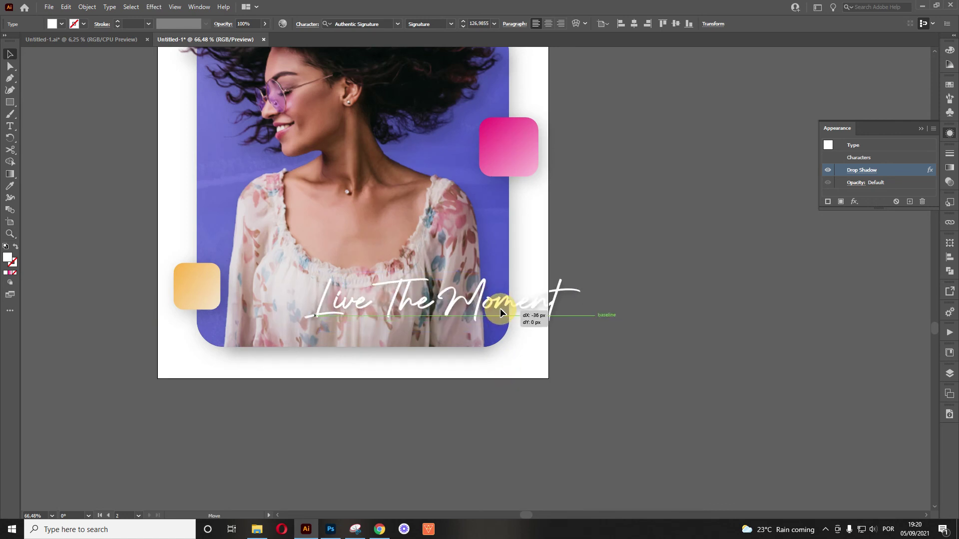
scroll(509, 309, "down", 3)
left_click(478, 388)
mouse_move(455, 378)
left_mouse_down()
mouse_move(518, 379)
mouse_move(454, 386)
left_mouse_up()
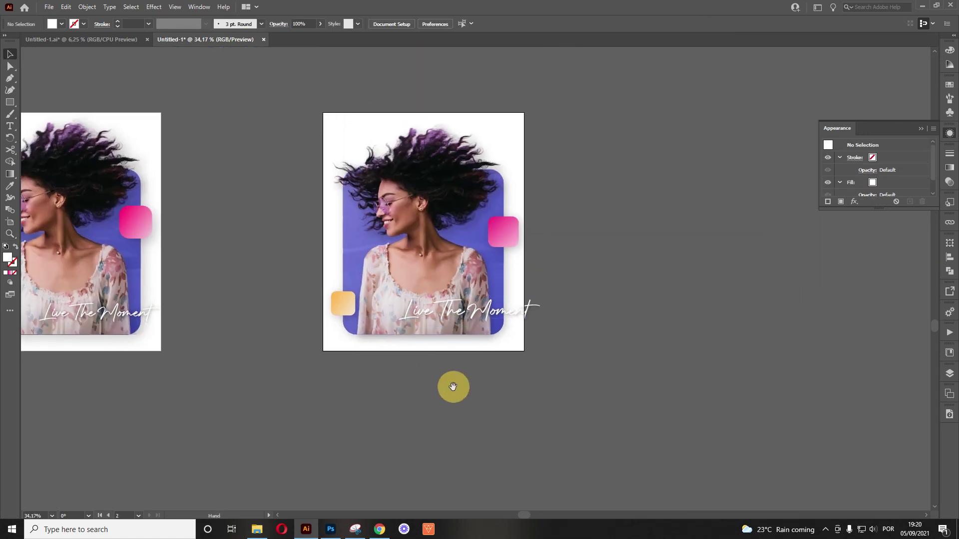
Extend the second artboard's right edge outward to a width of about 1051 px so the whole text fits.
left_click(10, 222)
left_click_drag(527, 233, 548, 240)
left_click(605, 292)
key("z")
left_click_drag(412, 238, 507, 323)
left_click_drag(531, 276, 518, 324)
key("v")
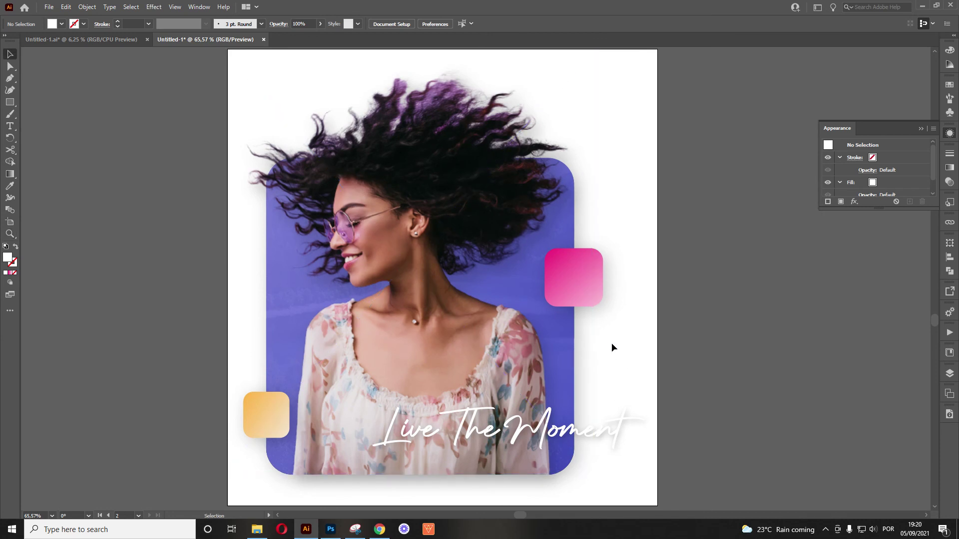
key("z")
left_click_drag(452, 284, 416, 300)
key("v")
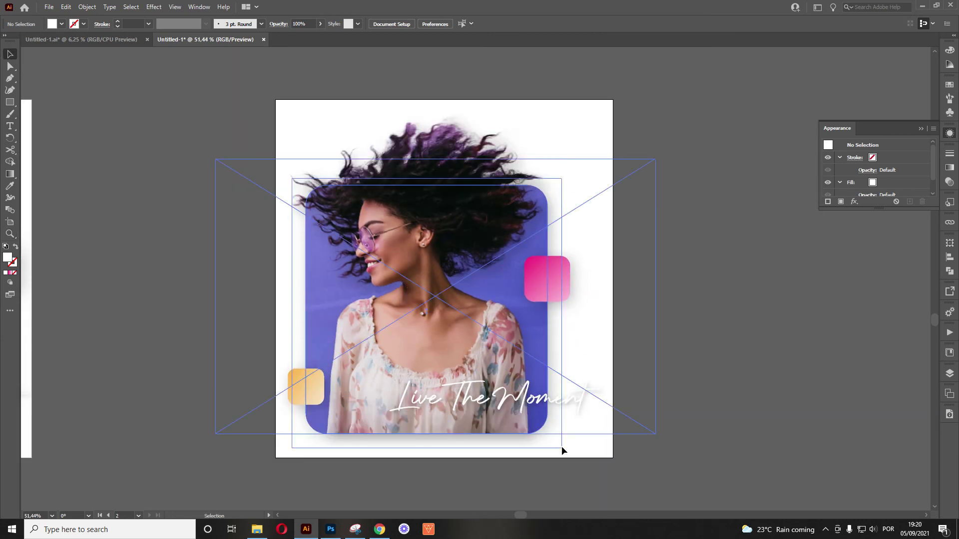
Check the width and height of the second artboard.
key("shift+o")
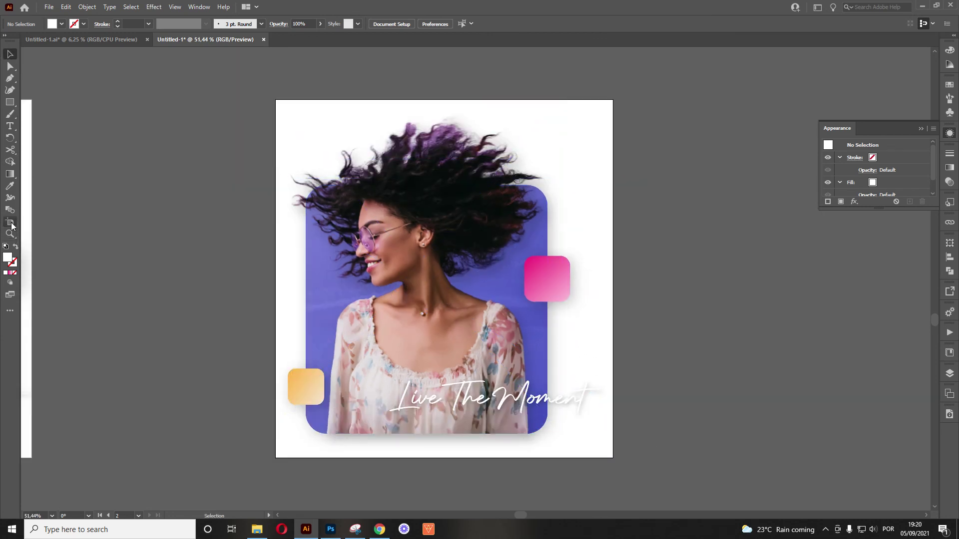
key("v")
left_click(200, 146)
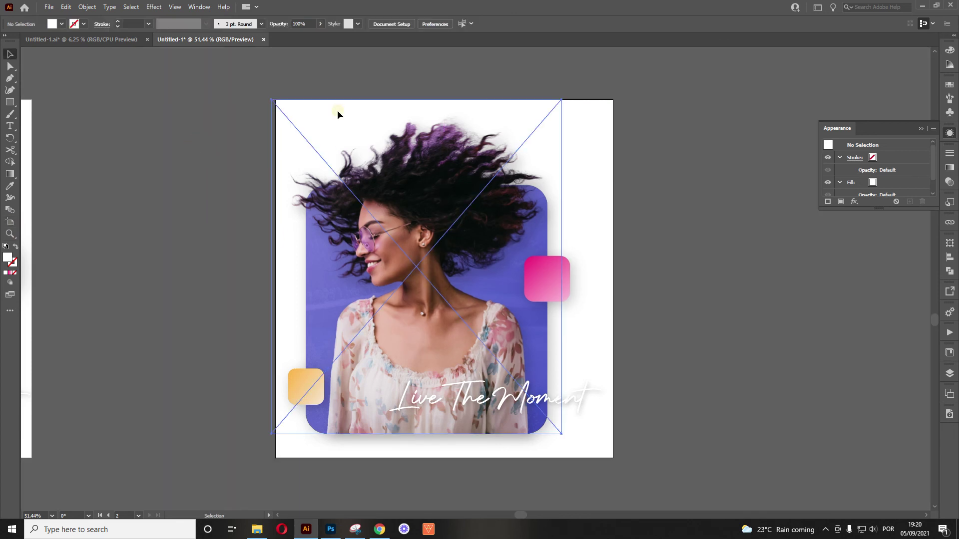
left_click(337, 110)
left_click(10, 223)
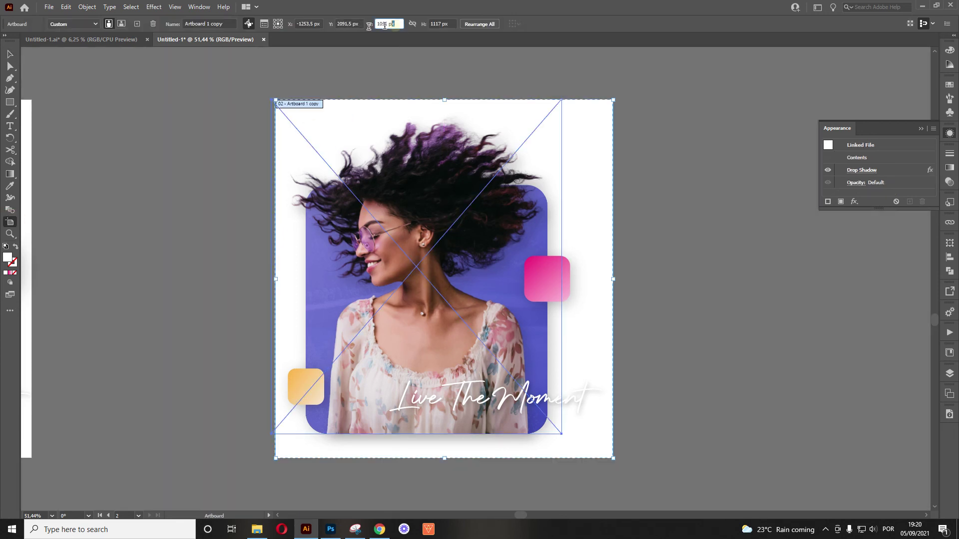
left_click(436, 24)
left_click(380, 23)
key("Tab")
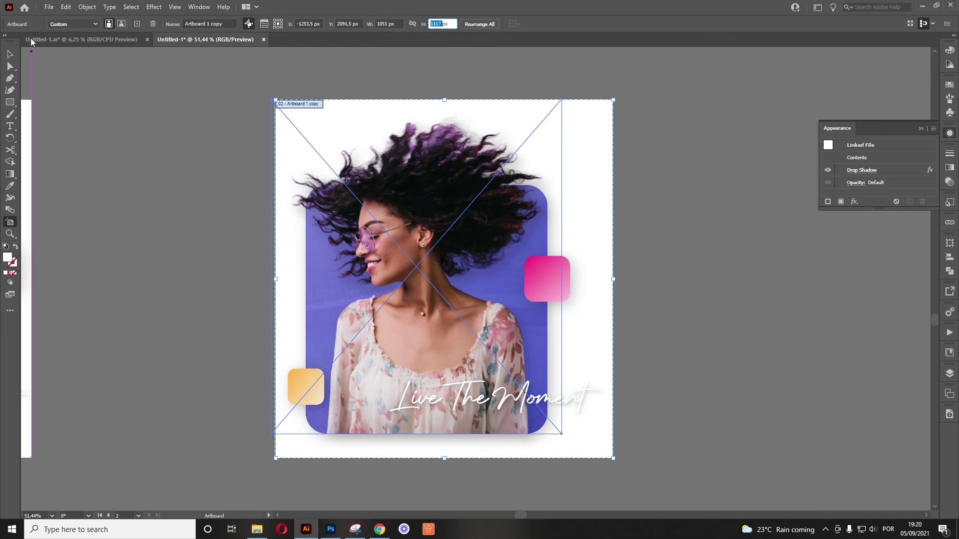
Switch to Chrome and examine the hero image on the Musiclab landing page preview.
left_click(388, 523)
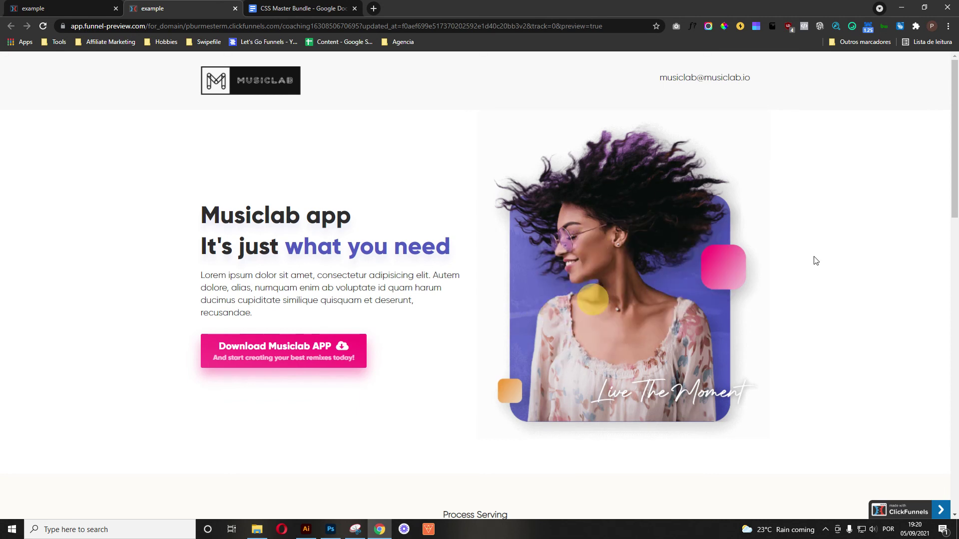
left_click(619, 250)
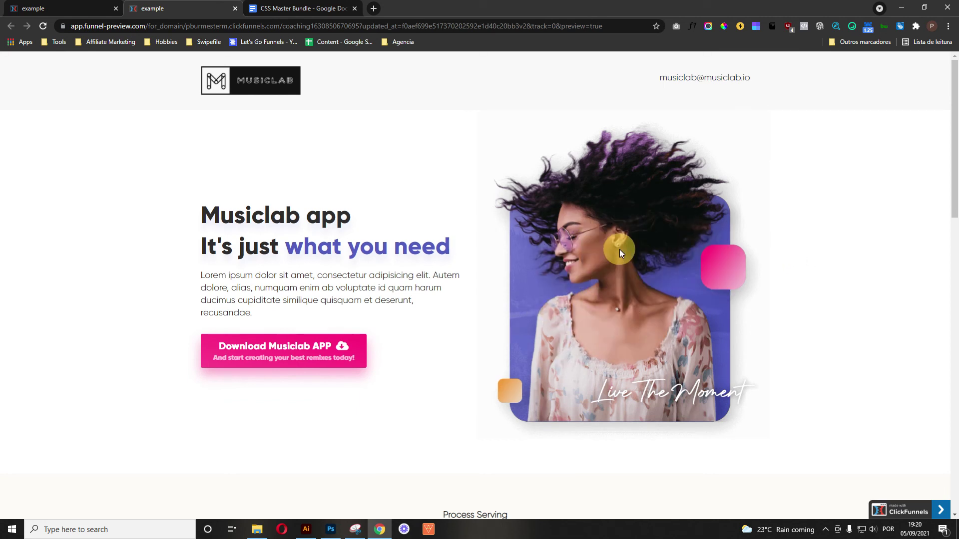